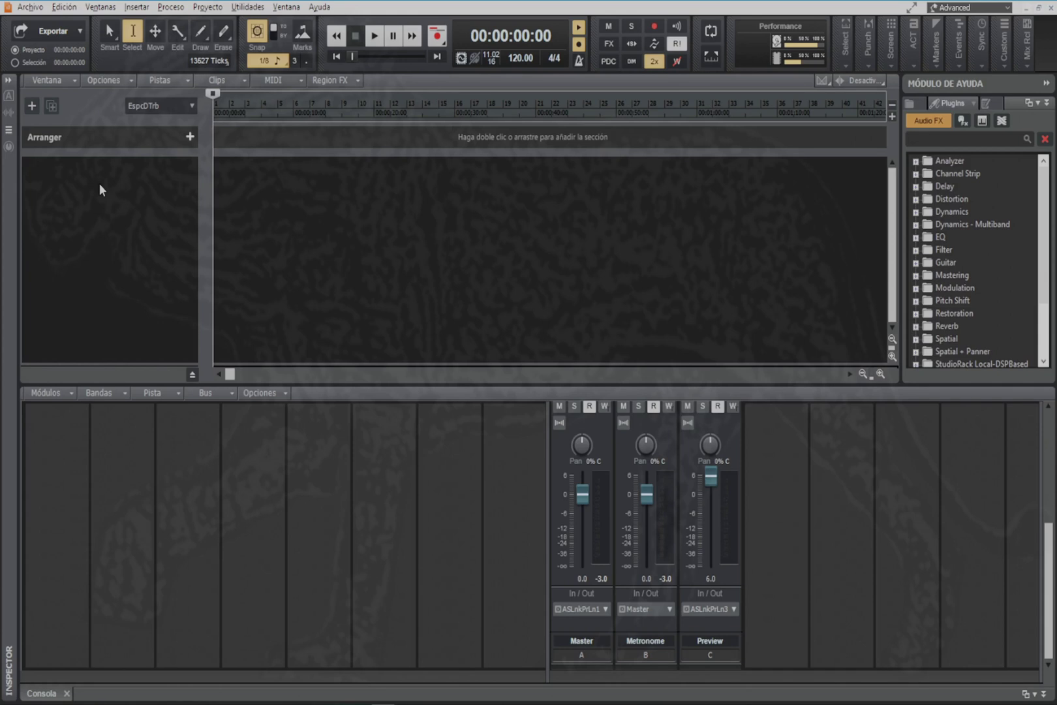
Insert an audio track, rename it Metronomo, and expand its height to show all track controls.
{"action": "right_click", "coordinate": [99, 184]}
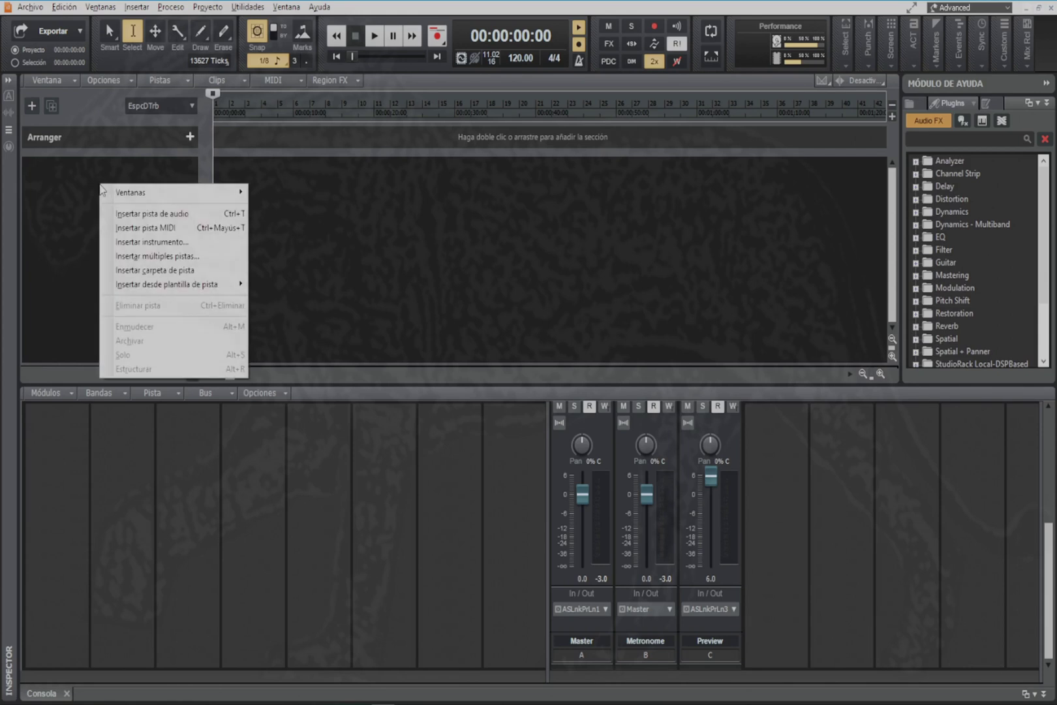
{"action": "left_click", "coordinate": [121, 214]}
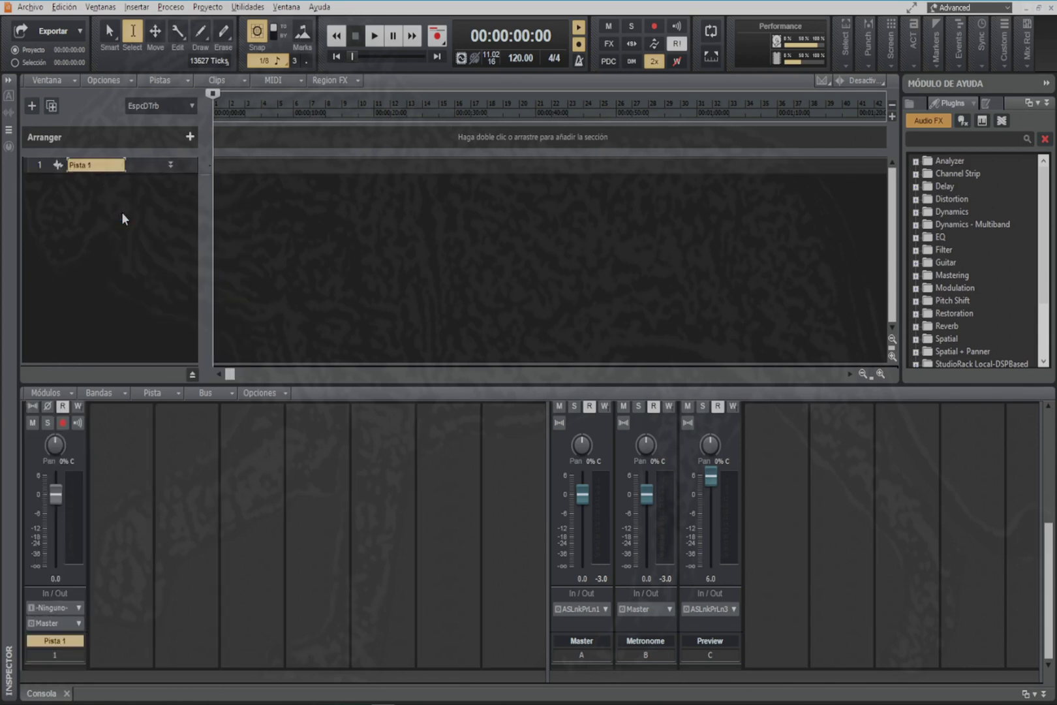
{"action": "double_click", "coordinate": [104, 168]}
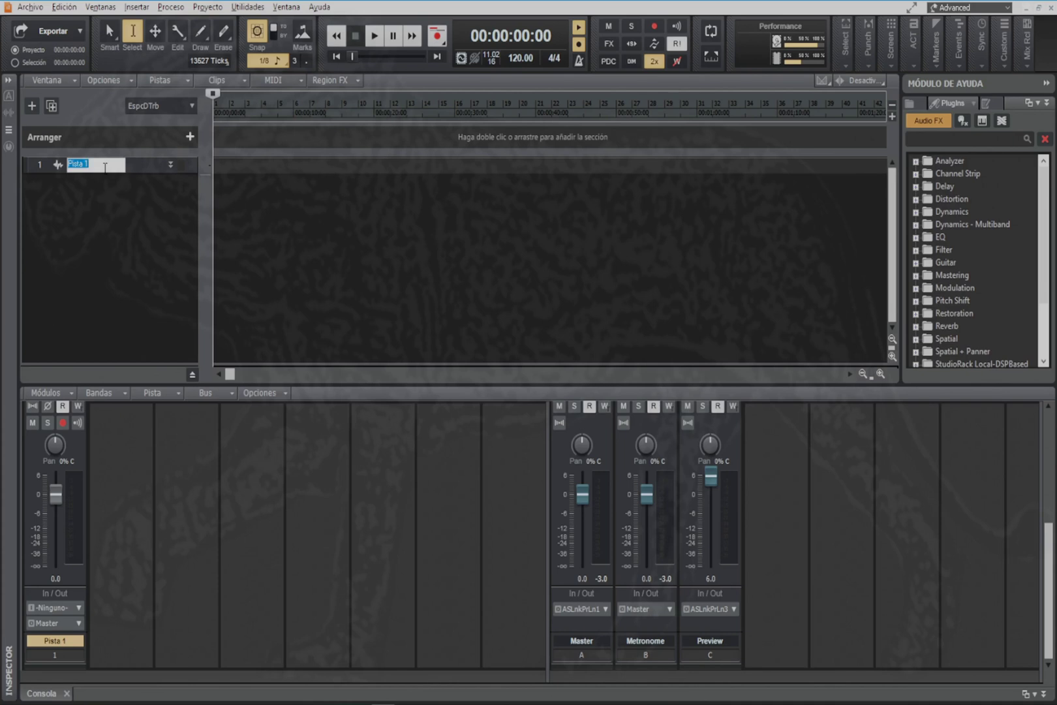
{"action": "type", "text": "Metronomo"}
{"action": "key", "text": "Return"}
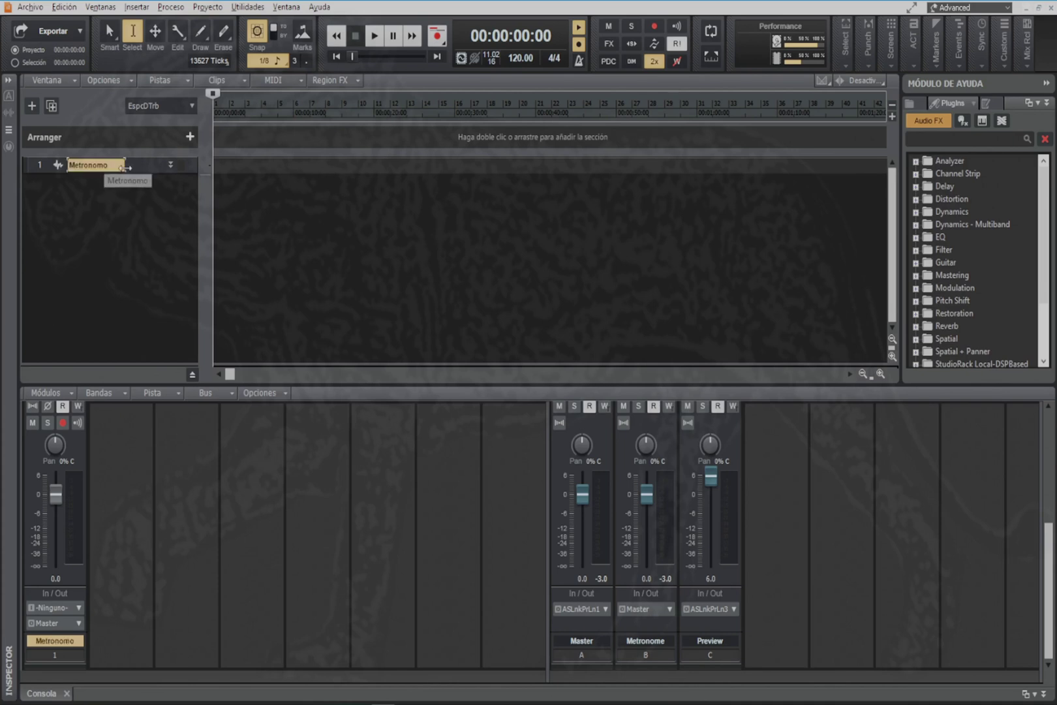
{"action": "left_click_drag", "start_coordinate": [134, 174], "coordinate": [111, 343]}
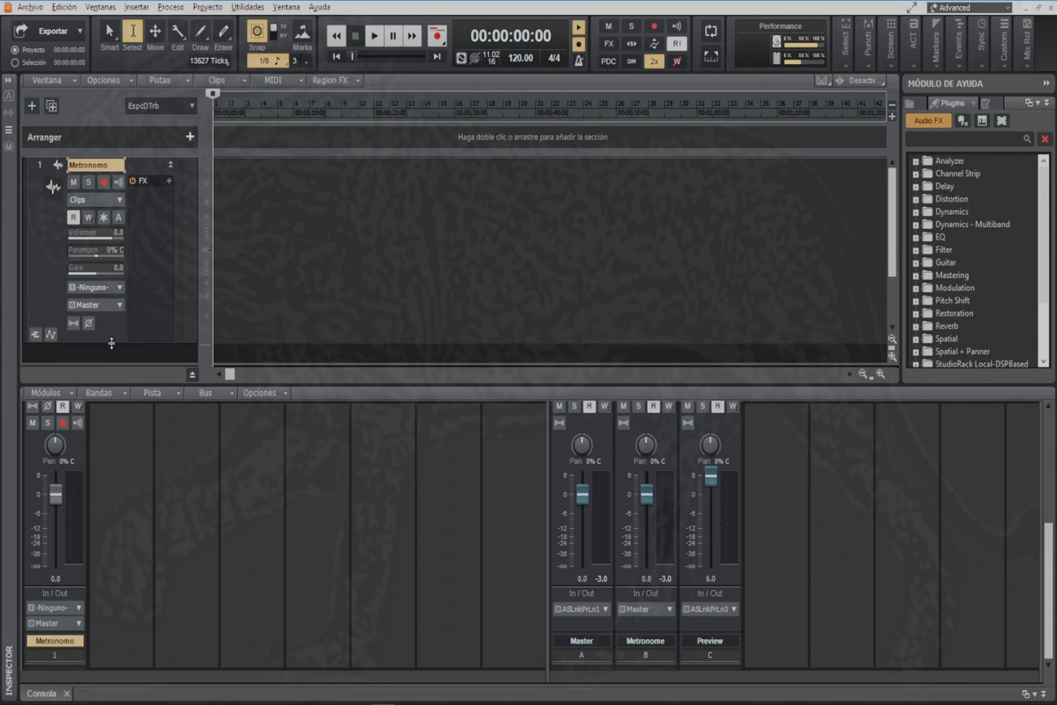
Route the Metronome bus output to a new patch point and check the assignment in the output list.
{"action": "left_click", "coordinate": [655, 642]}
{"action": "left_click", "coordinate": [643, 654]}
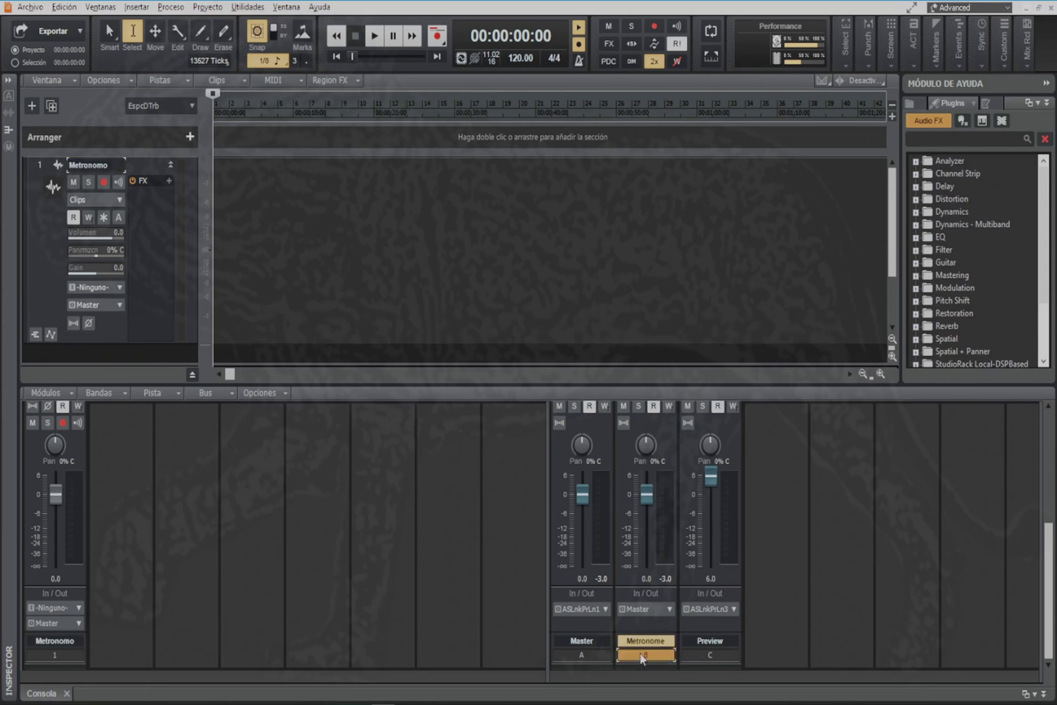
{"action": "left_click", "coordinate": [659, 607]}
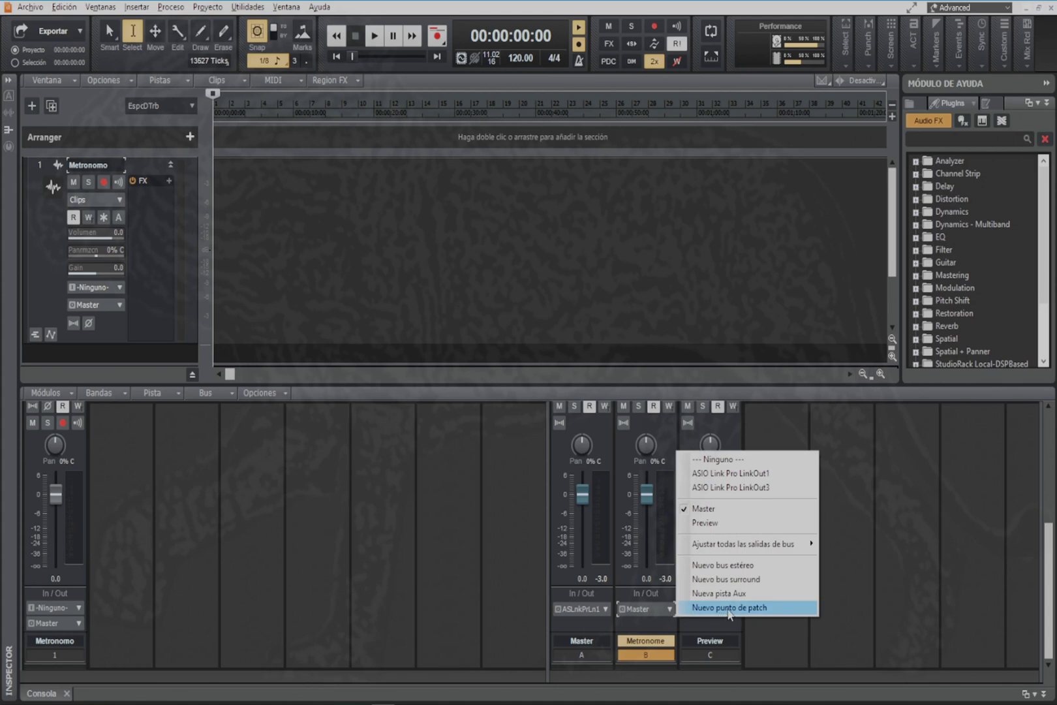
{"action": "left_click", "coordinate": [729, 607]}
{"action": "left_click", "coordinate": [651, 609]}
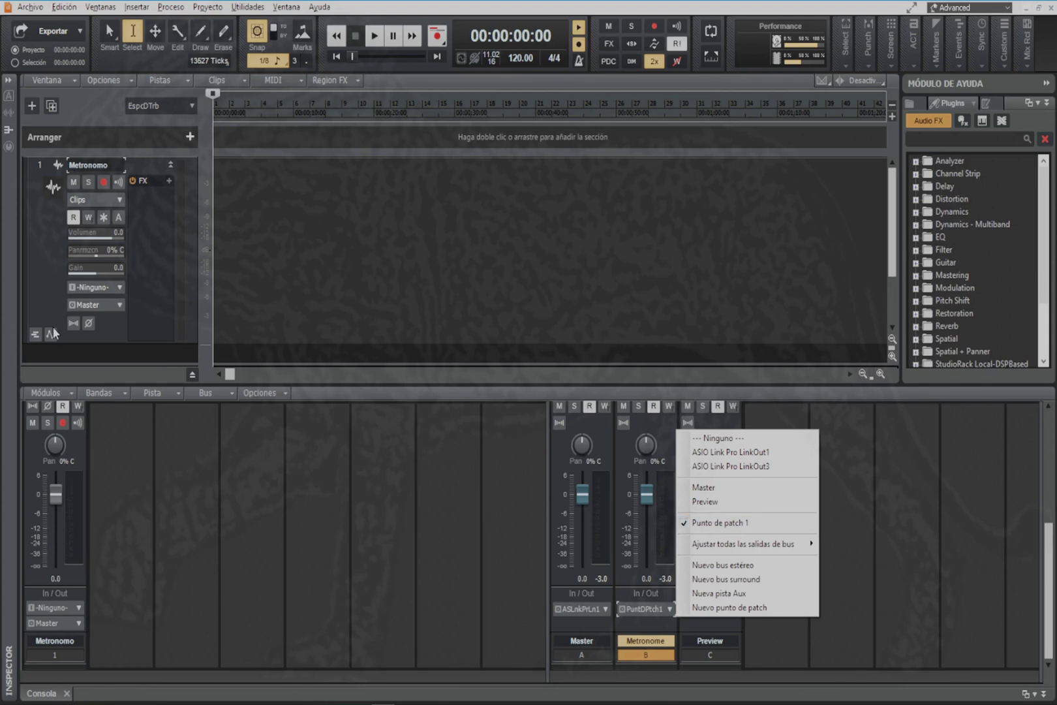
Set the Metronomo track's input to Punto de patch 1: estéreo and play the project briefly to test the signal.
{"action": "left_click", "coordinate": [121, 289]}
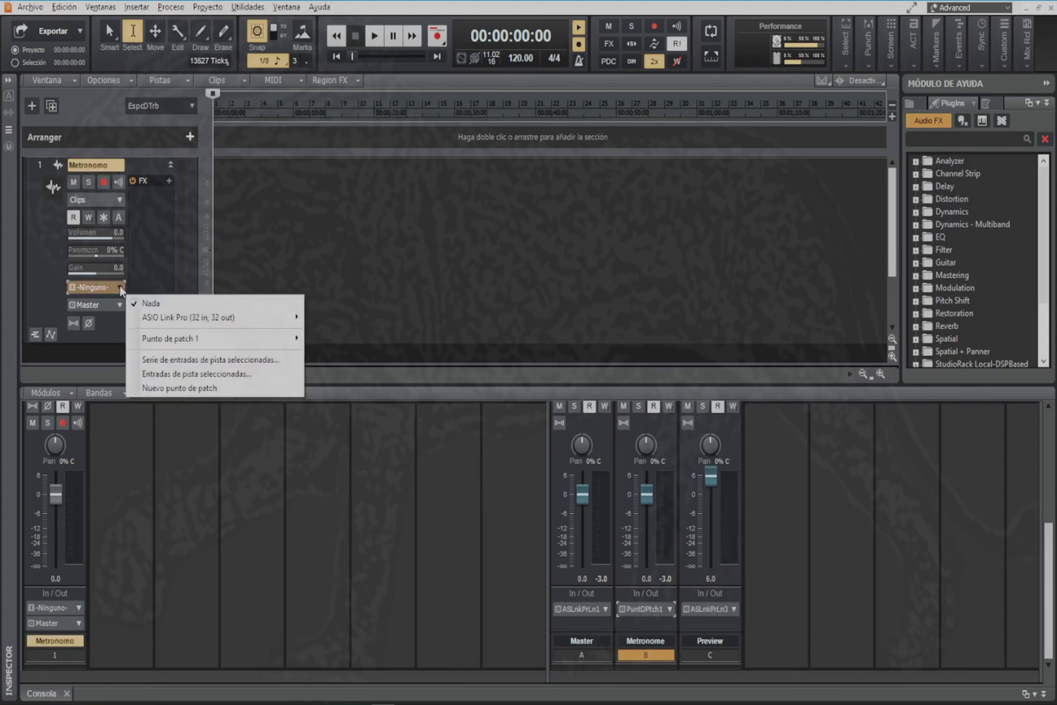
{"action": "mouse_move", "coordinate": [165, 343]}
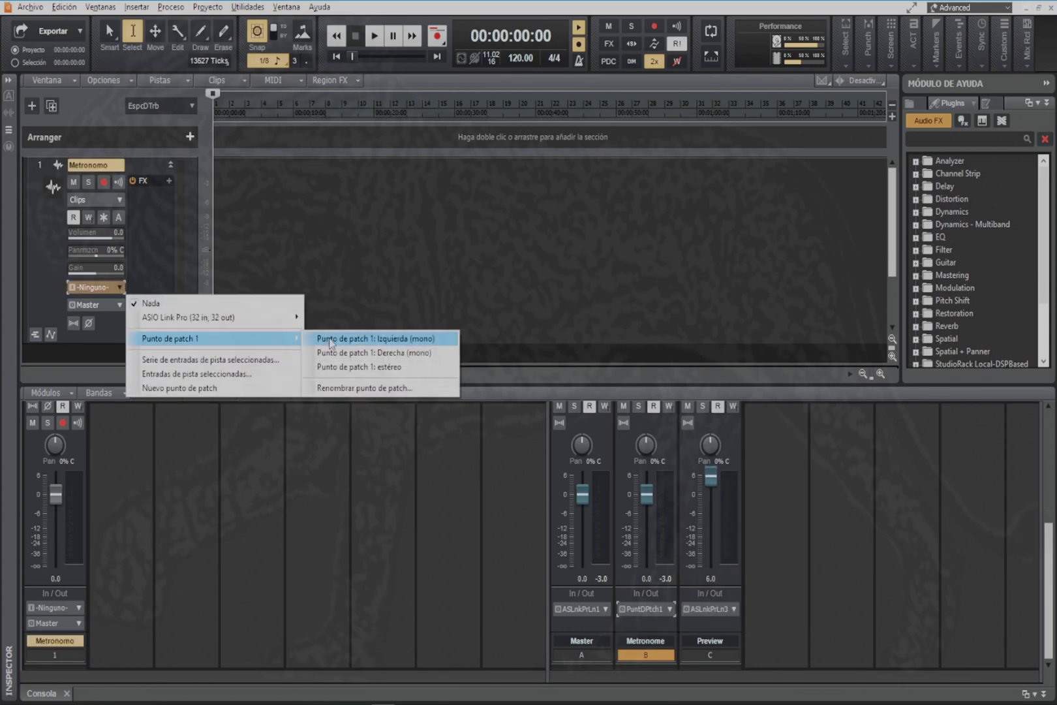
{"action": "left_click", "coordinate": [352, 367]}
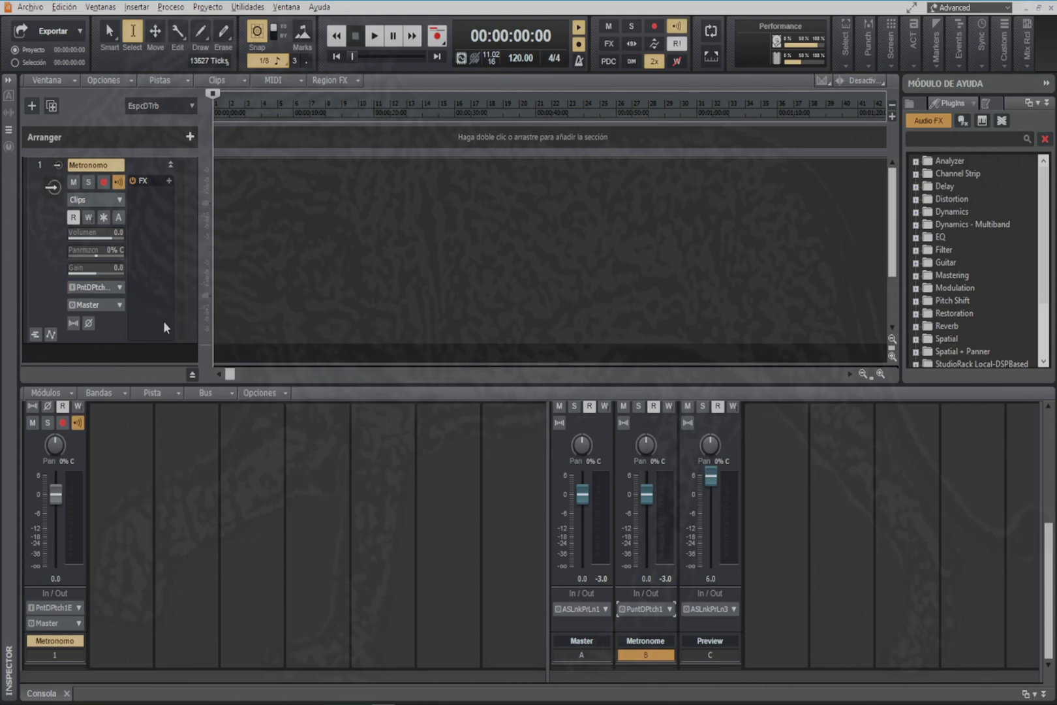
{"action": "left_click", "coordinate": [375, 37]}
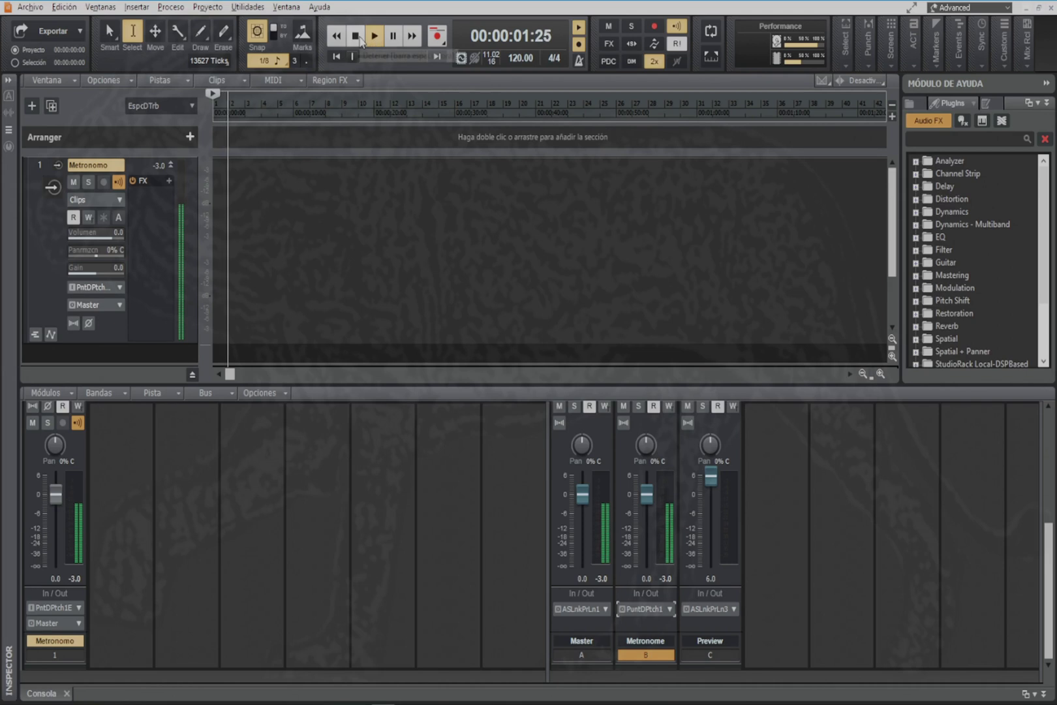
{"action": "left_click", "coordinate": [356, 38]}
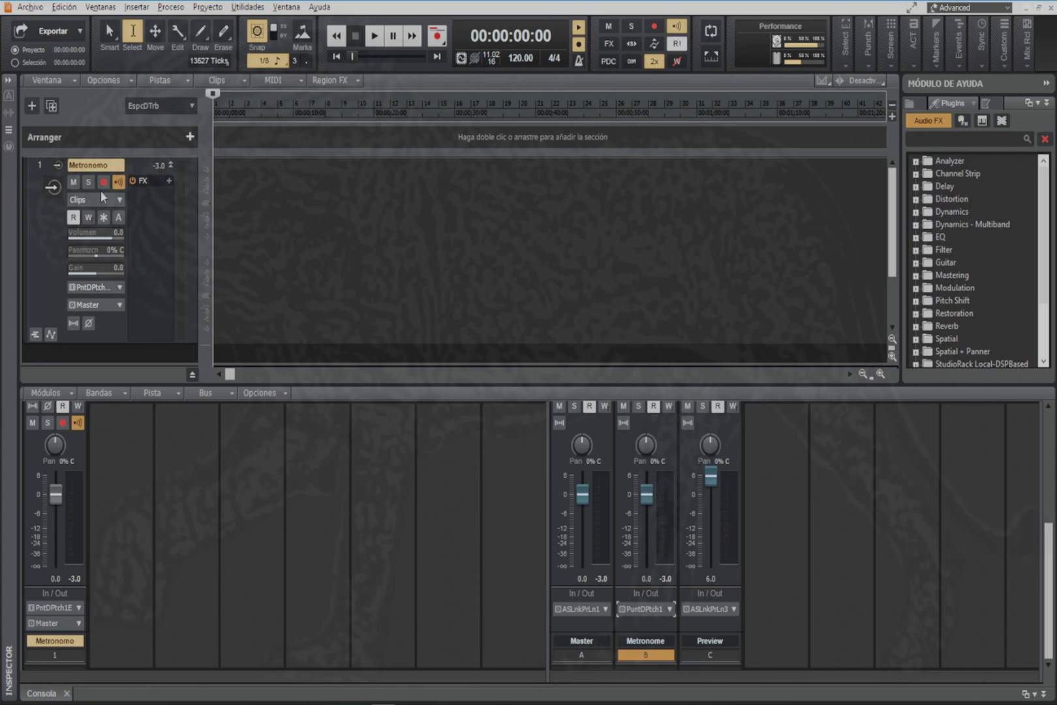
Open the Tempo view and maximize it over the track view.
{"action": "left_click", "coordinate": [98, 7]}
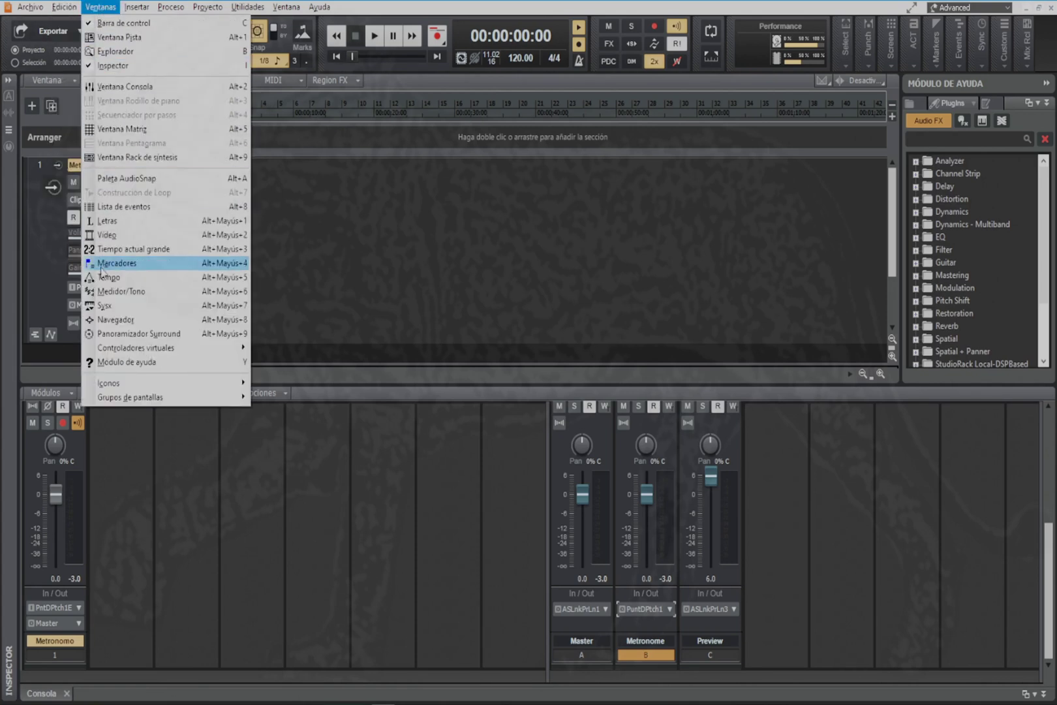
{"action": "left_click", "coordinate": [108, 277]}
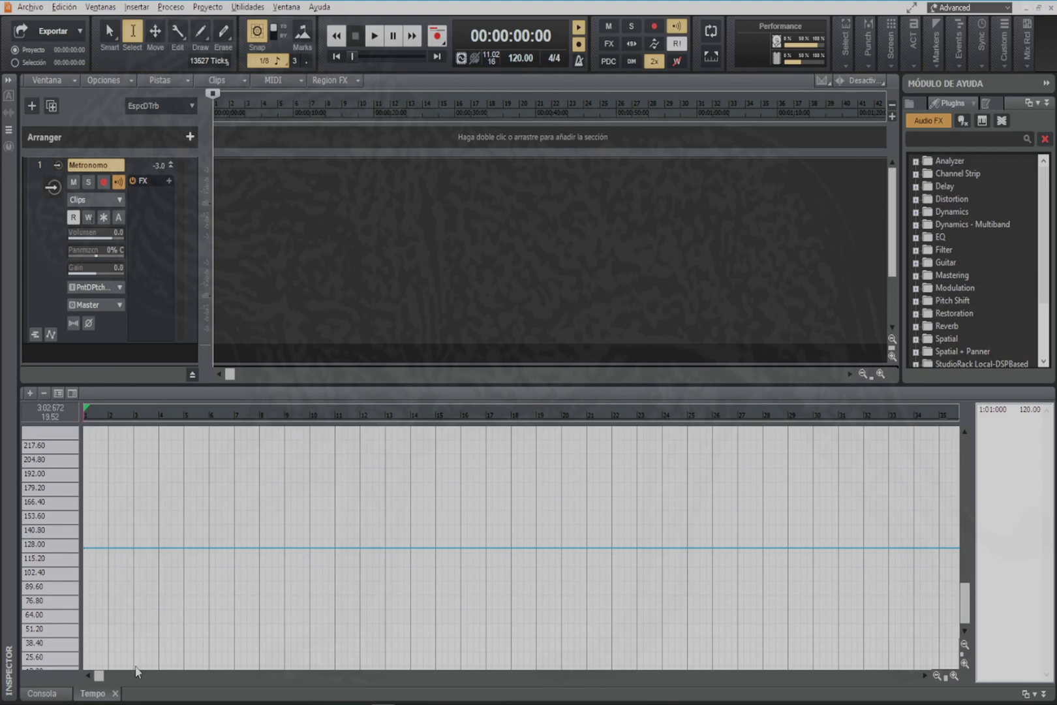
{"action": "double_click", "coordinate": [91, 693]}
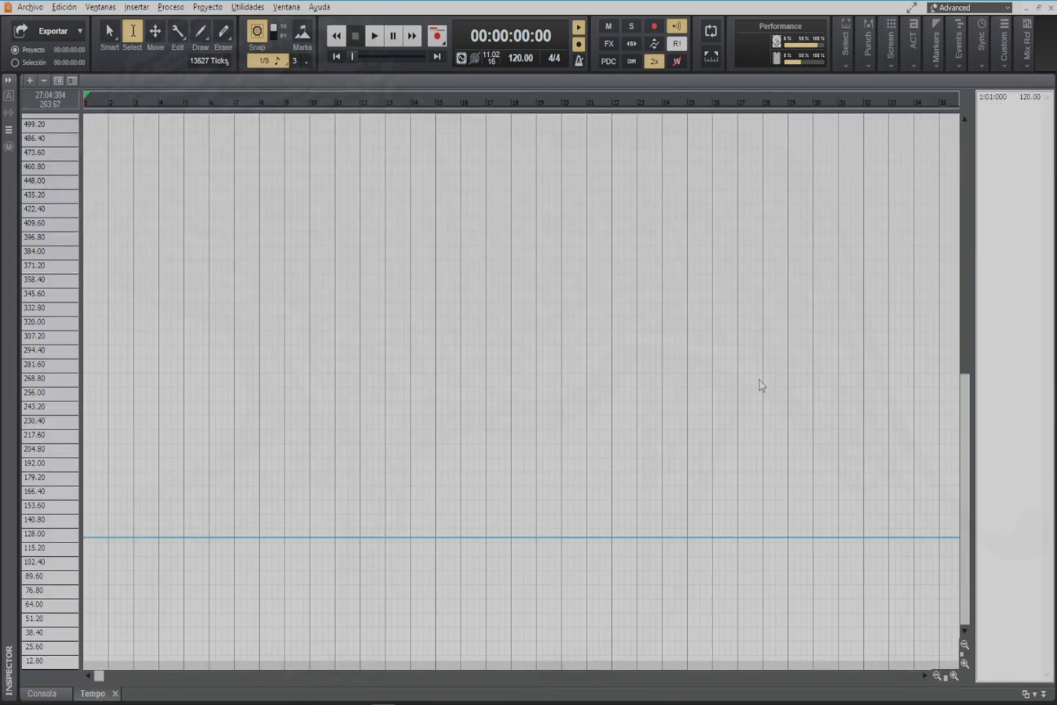
Insert a new tempo of 80 starting at 5:01:000.
{"action": "double_click", "coordinate": [985, 96]}
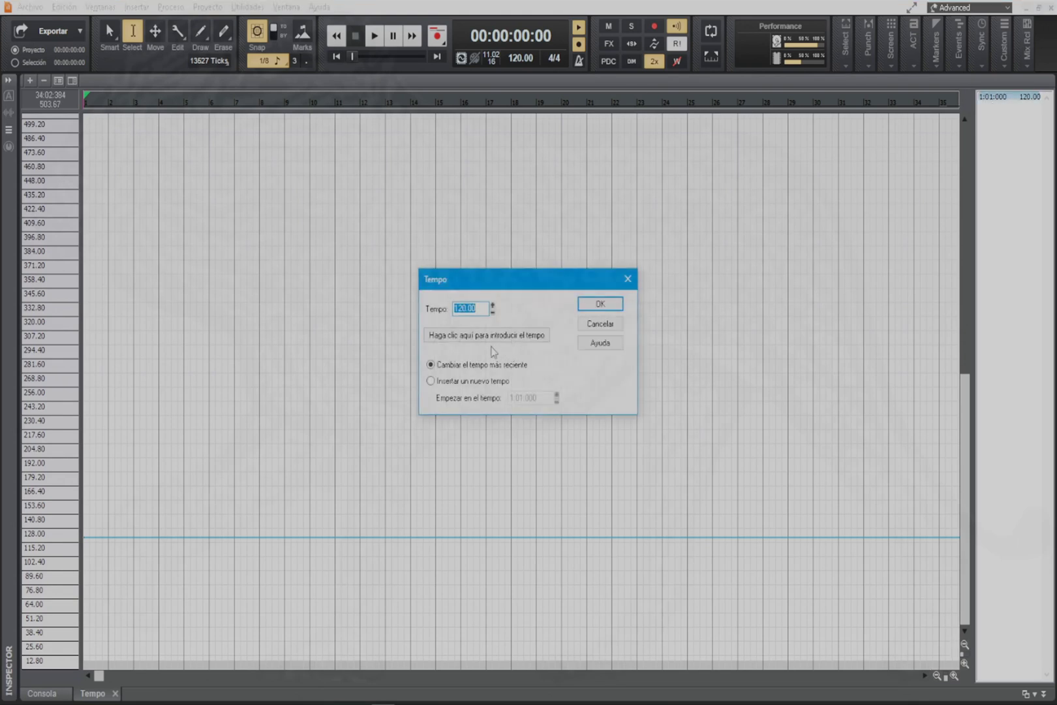
{"action": "left_click", "coordinate": [431, 381]}
{"action": "left_click", "coordinate": [513, 397]}
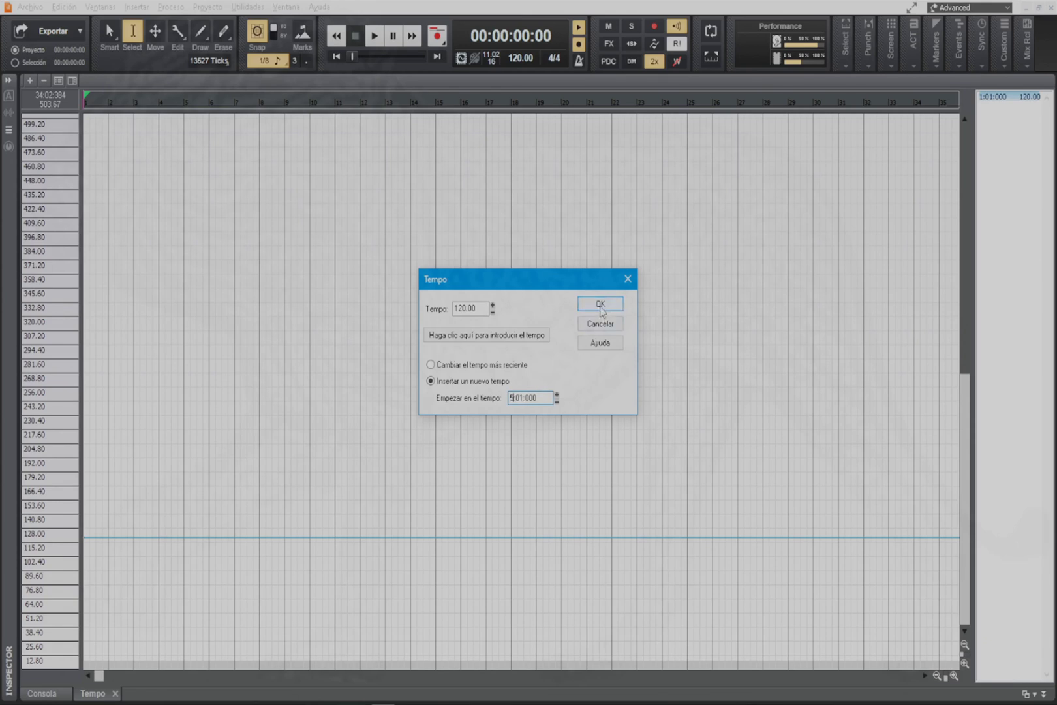
{"action": "left_click", "coordinate": [458, 310]}
{"action": "type", "text": "80"}
{"action": "left_click", "coordinate": [600, 304]}
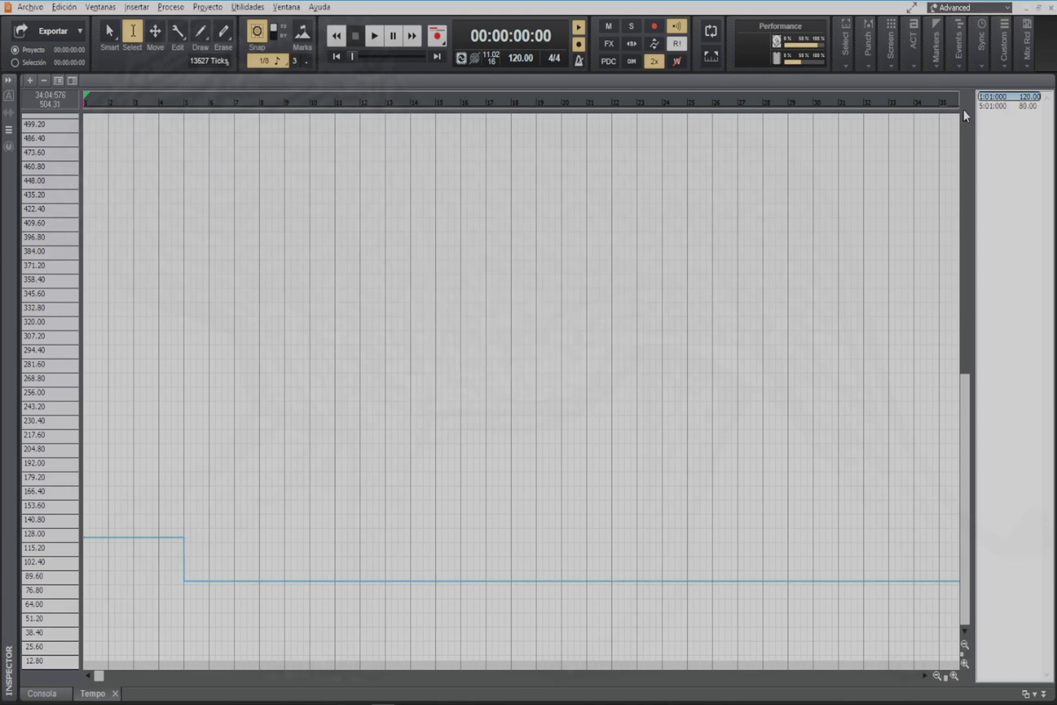
Insert a new tempo of 100 starting at 10:01:000.
{"action": "double_click", "coordinate": [984, 107]}
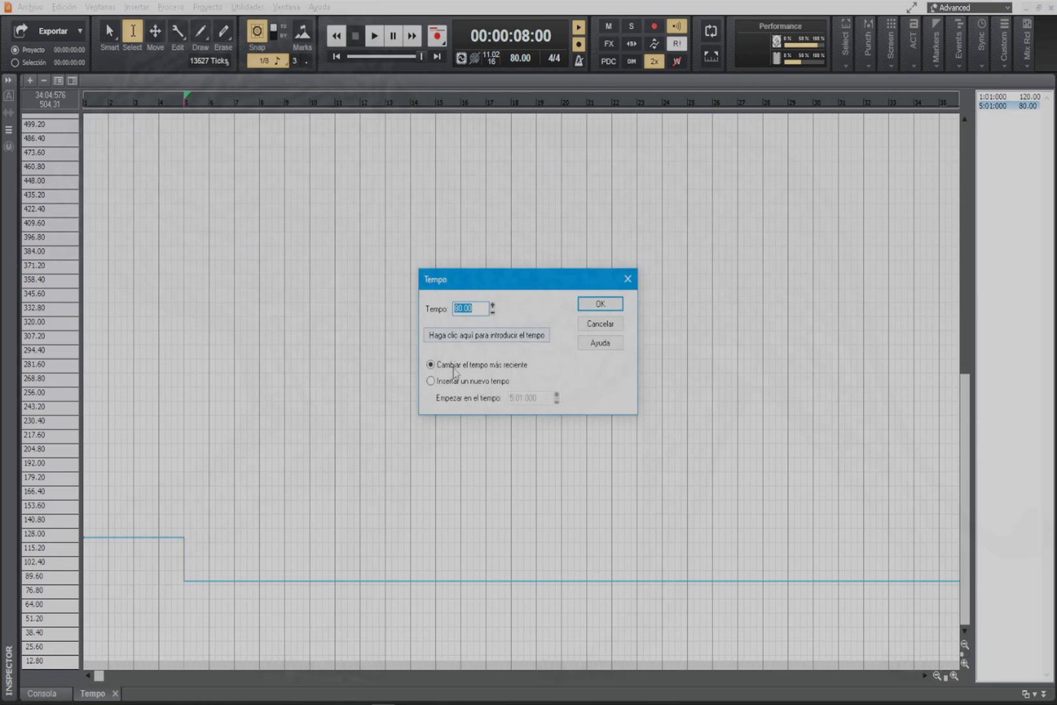
{"action": "left_click", "coordinate": [432, 382]}
{"action": "left_click", "coordinate": [509, 399]}
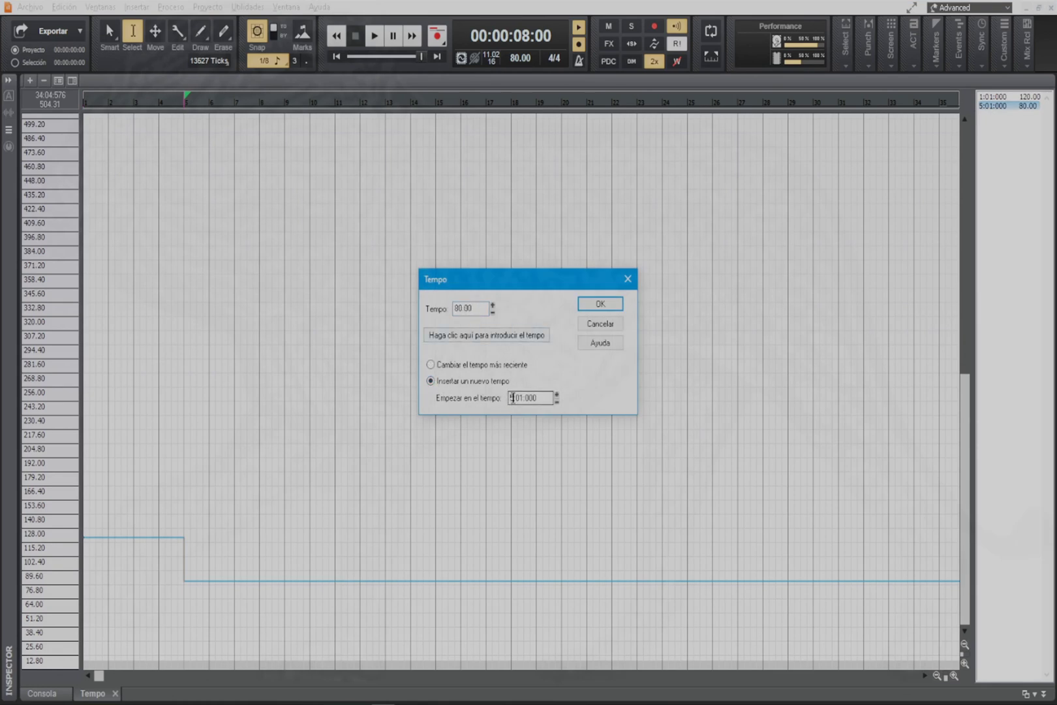
{"action": "type", "text": "10"}
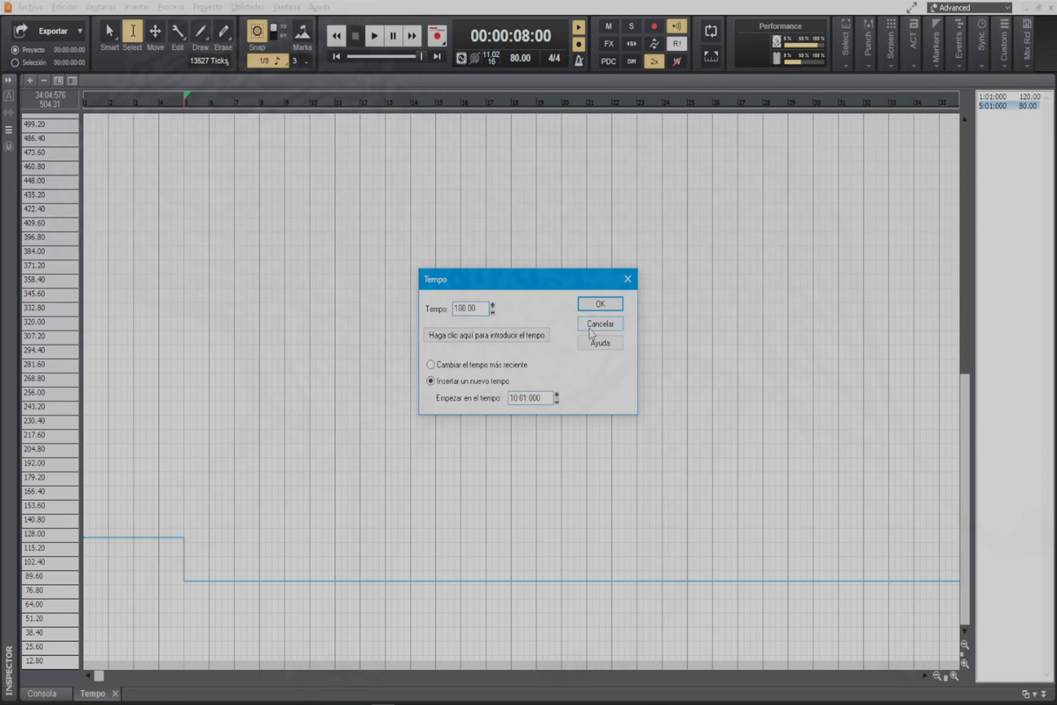
{"action": "left_click", "coordinate": [599, 304]}
Insert a new tempo of 150 starting at 15:01:000.
{"action": "left_click", "coordinate": [987, 116]}
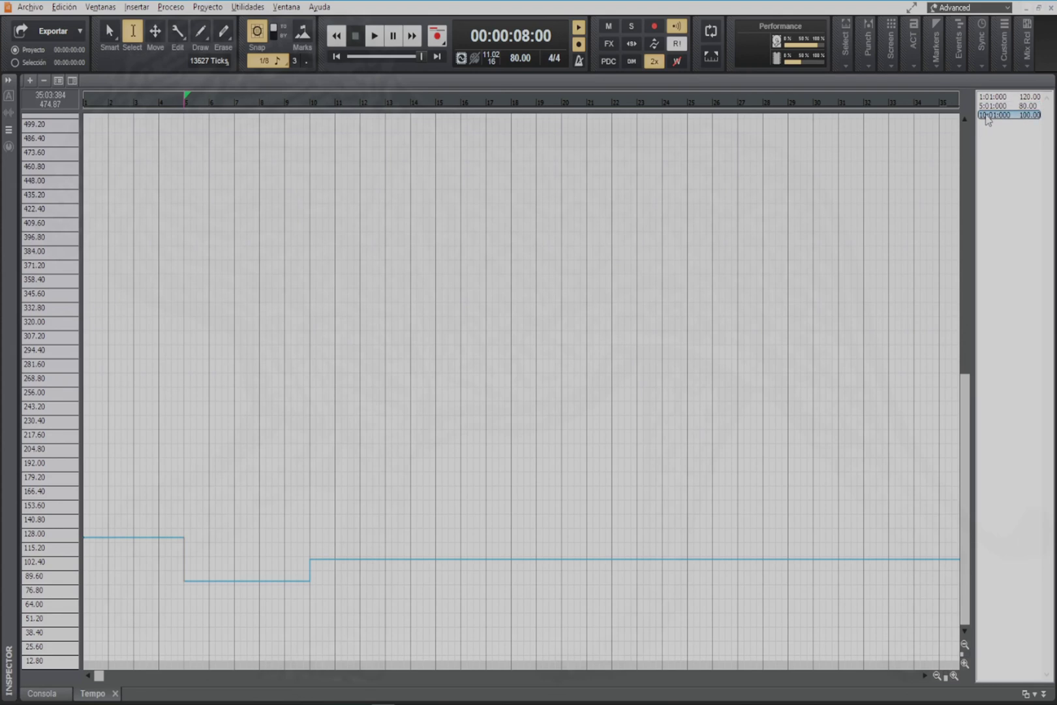
{"action": "double_click", "coordinate": [987, 116]}
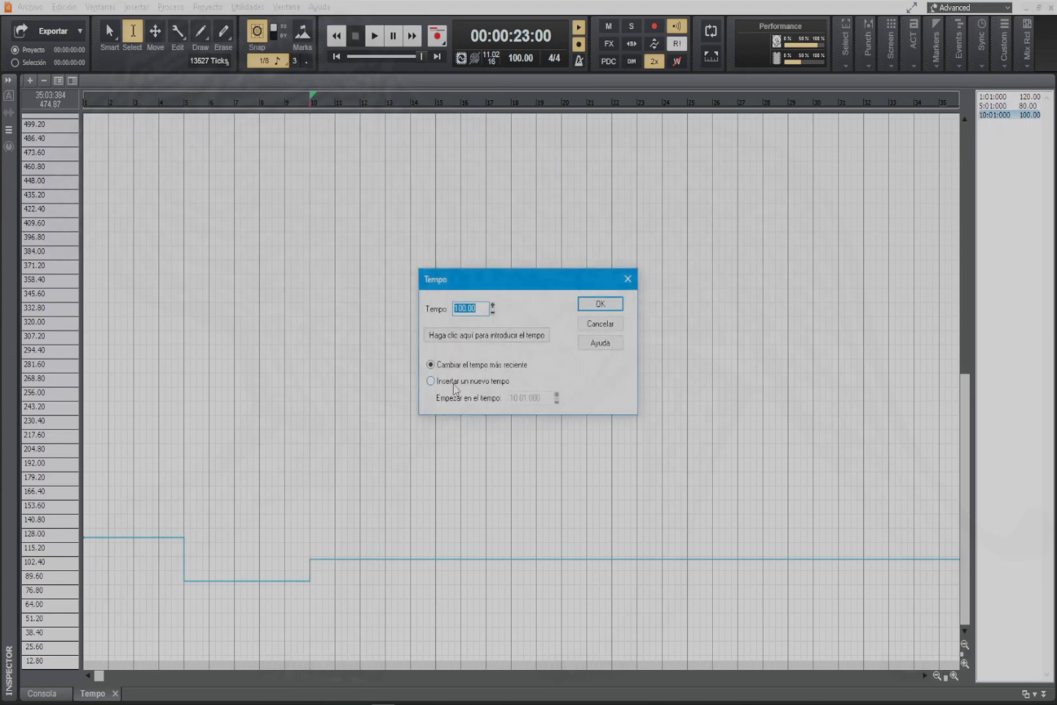
{"action": "left_click", "coordinate": [431, 382]}
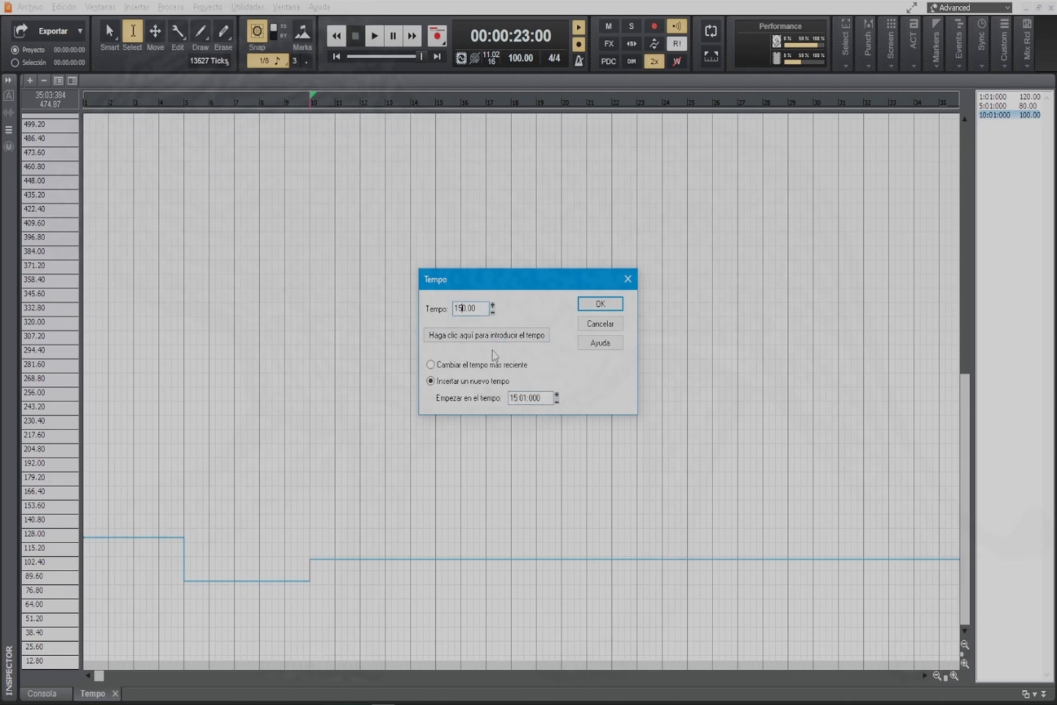
{"action": "left_click", "coordinate": [600, 303]}
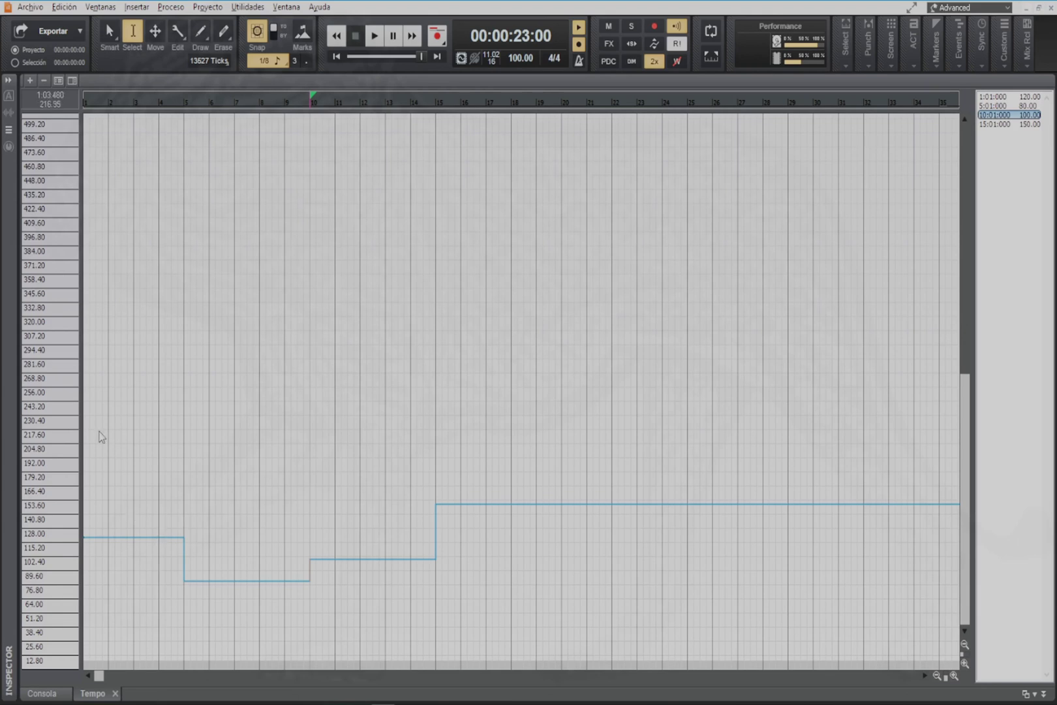
Switch from the Tempo view to the Console and restore it to its docked size below the tracks.
{"action": "left_click_drag", "start_coordinate": [96, 428], "coordinate": [508, 606]}
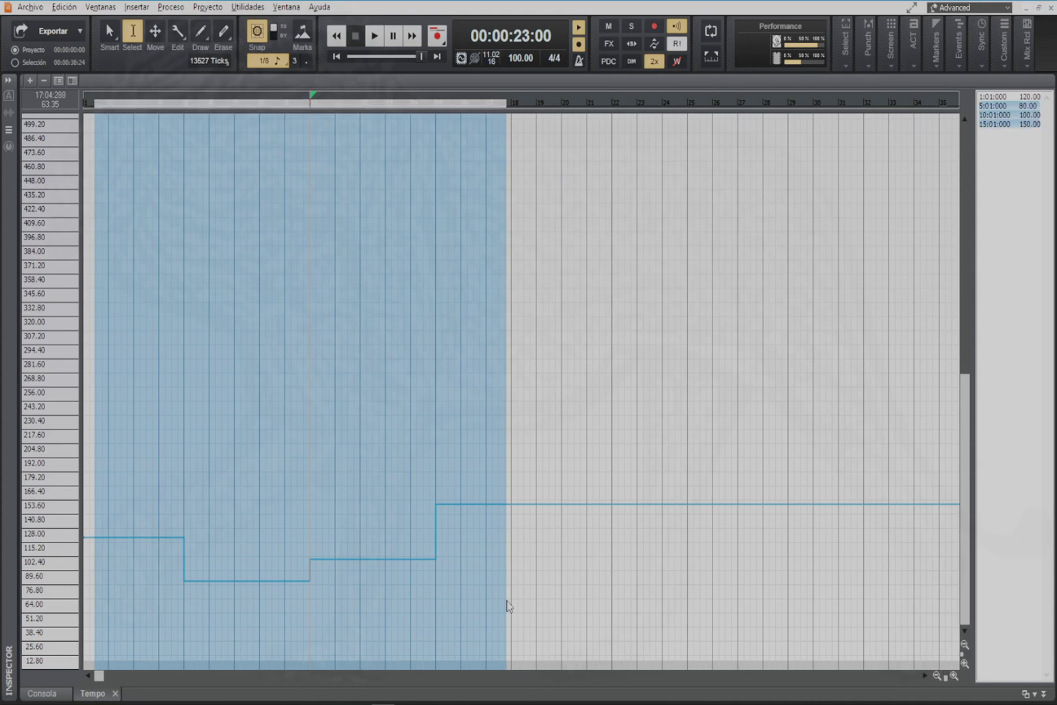
{"action": "left_click", "coordinate": [509, 606]}
{"action": "left_click", "coordinate": [42, 694]}
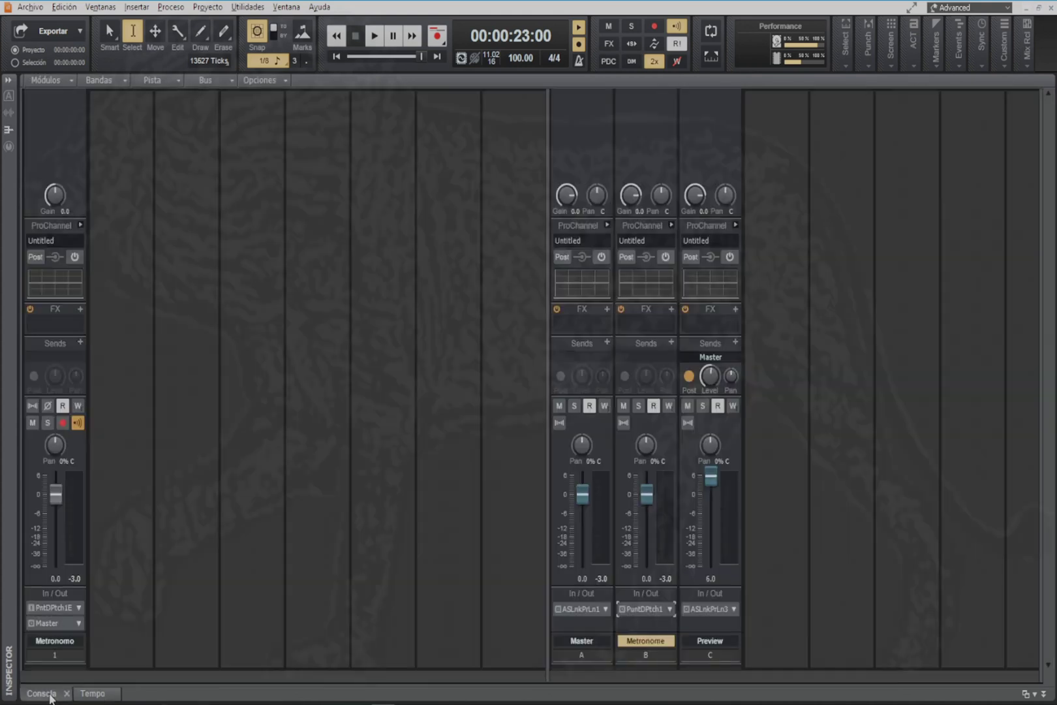
{"action": "double_click", "coordinate": [43, 694]}
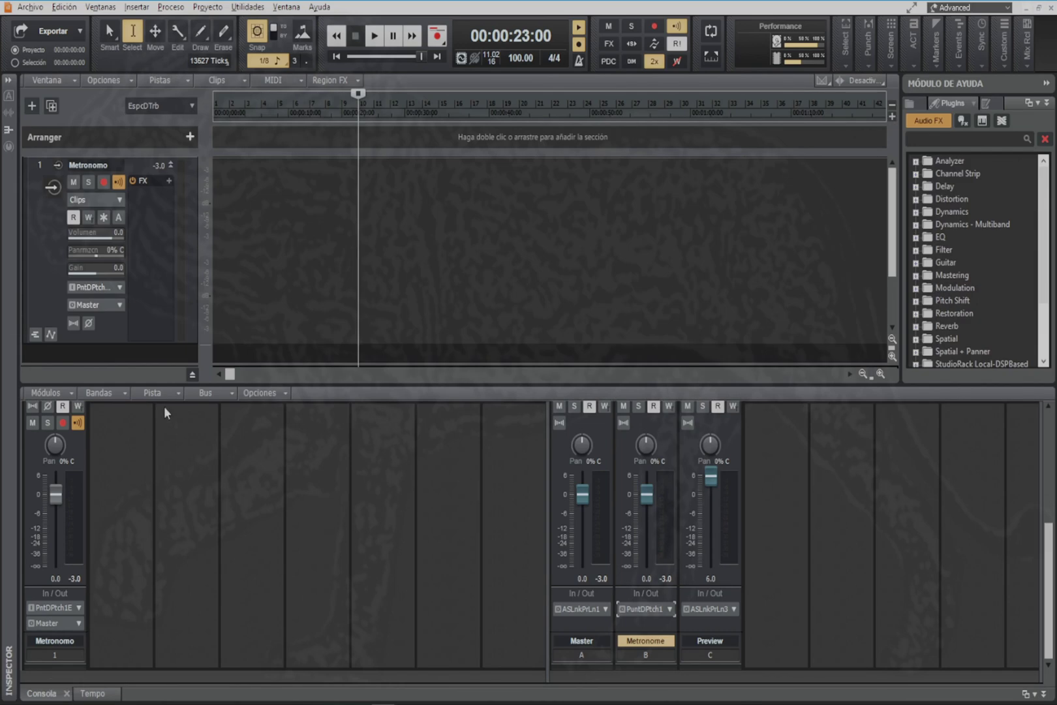
Arm the Metronomo track and record about 44 seconds of metronome clicks from the project start.
{"action": "left_click", "coordinate": [337, 56]}
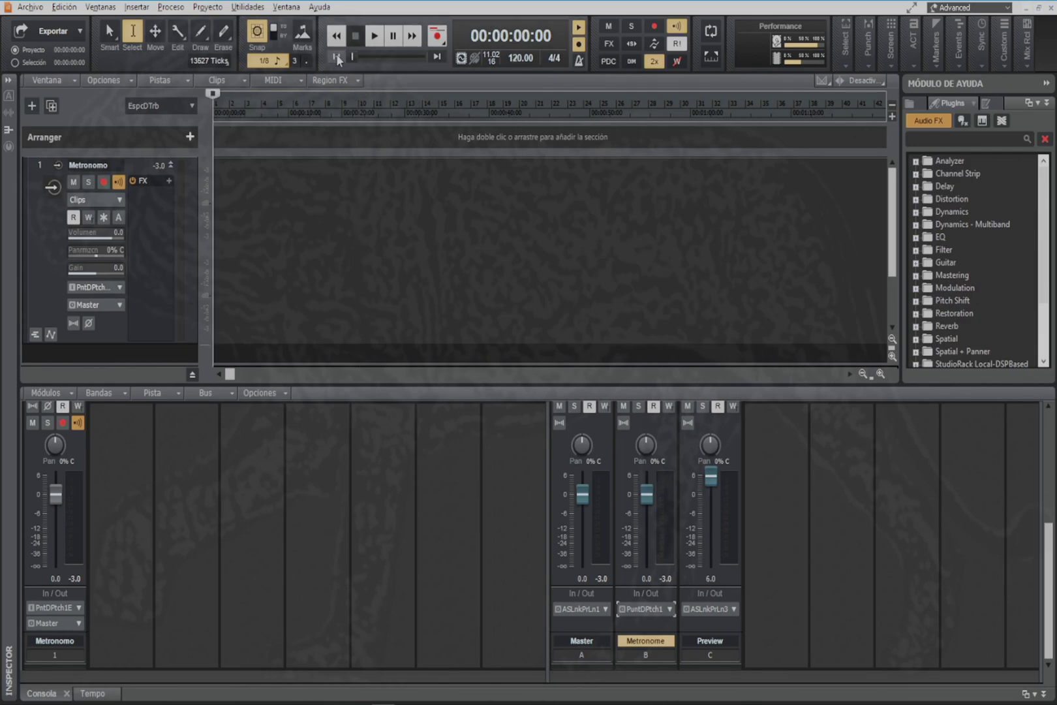
{"action": "left_click", "coordinate": [104, 182]}
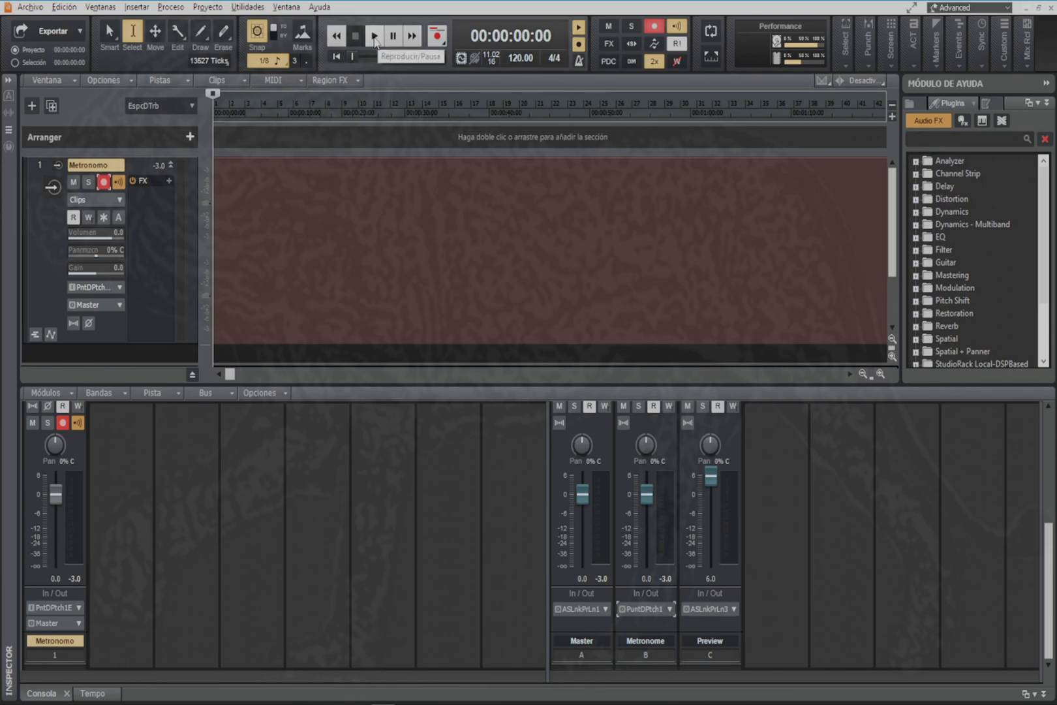
{"action": "left_click", "coordinate": [437, 41]}
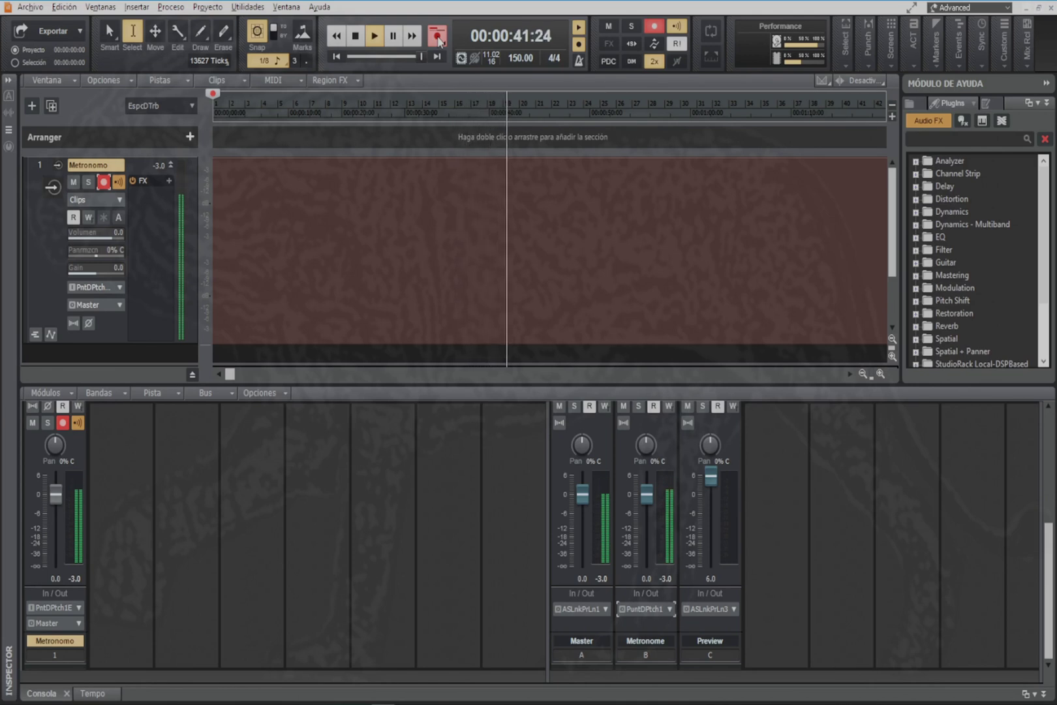
{"action": "left_click", "coordinate": [356, 37]}
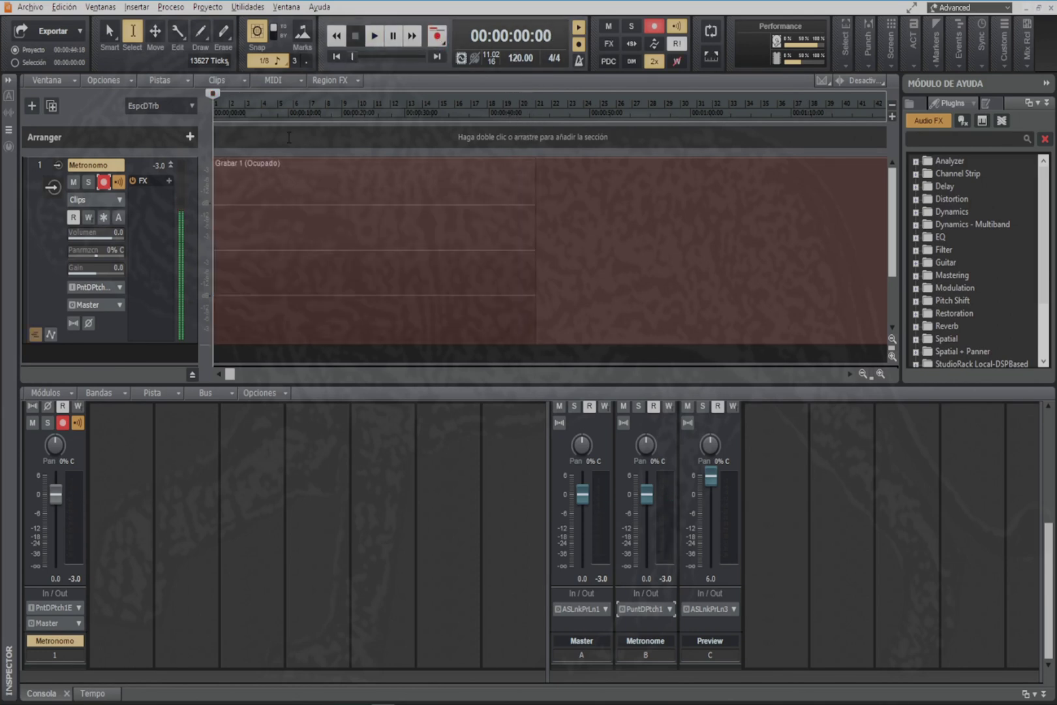
Clear the selection of the recorded clip and disarm recording on the Metronomo track.
{"action": "left_click", "coordinate": [284, 164]}
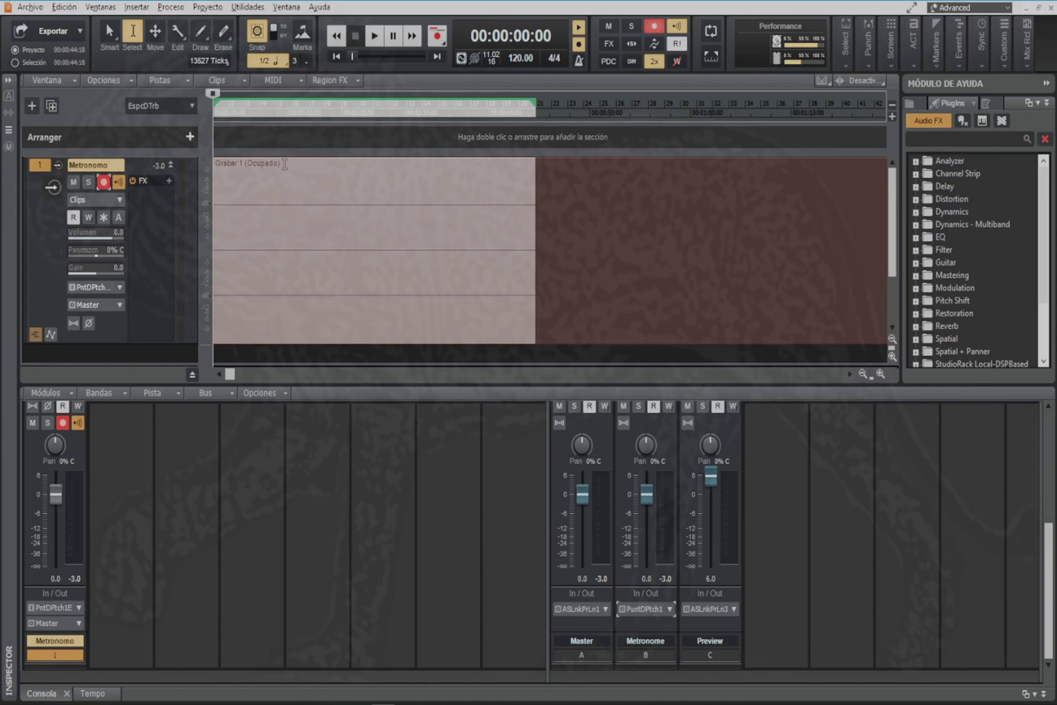
{"action": "left_click", "coordinate": [285, 164]}
{"action": "left_click", "coordinate": [104, 185]}
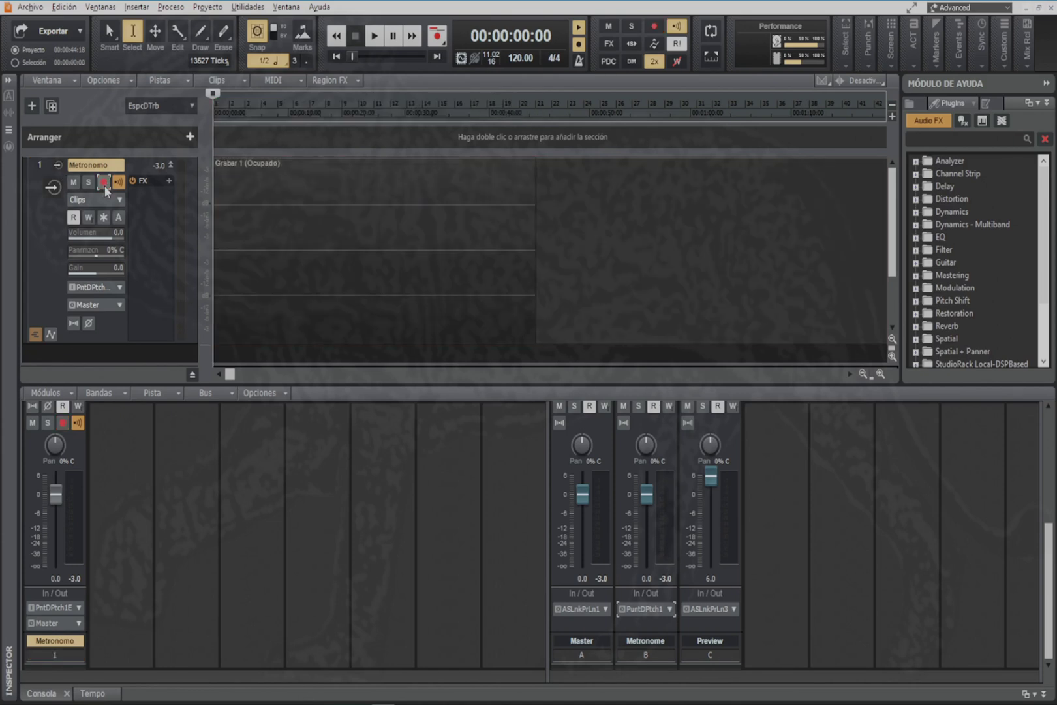
Turn off input echo on the Metronomo track, select its recorded clip and play it back for about 10 seconds.
{"action": "left_click", "coordinate": [113, 185]}
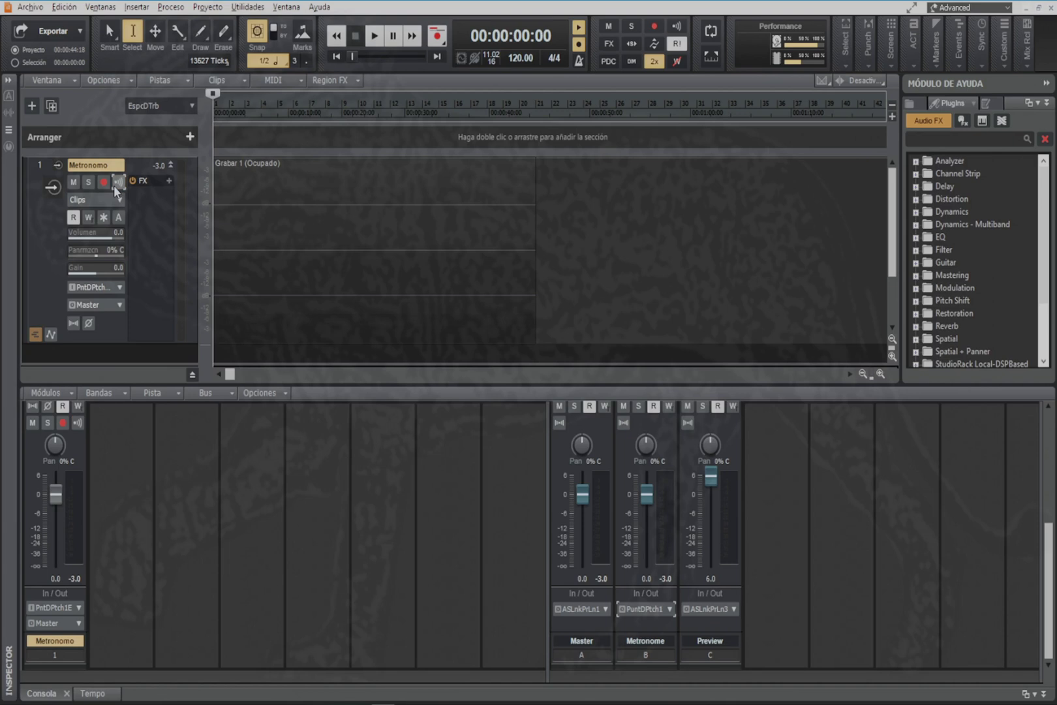
{"action": "left_click", "coordinate": [108, 34]}
{"action": "left_click", "coordinate": [274, 169]}
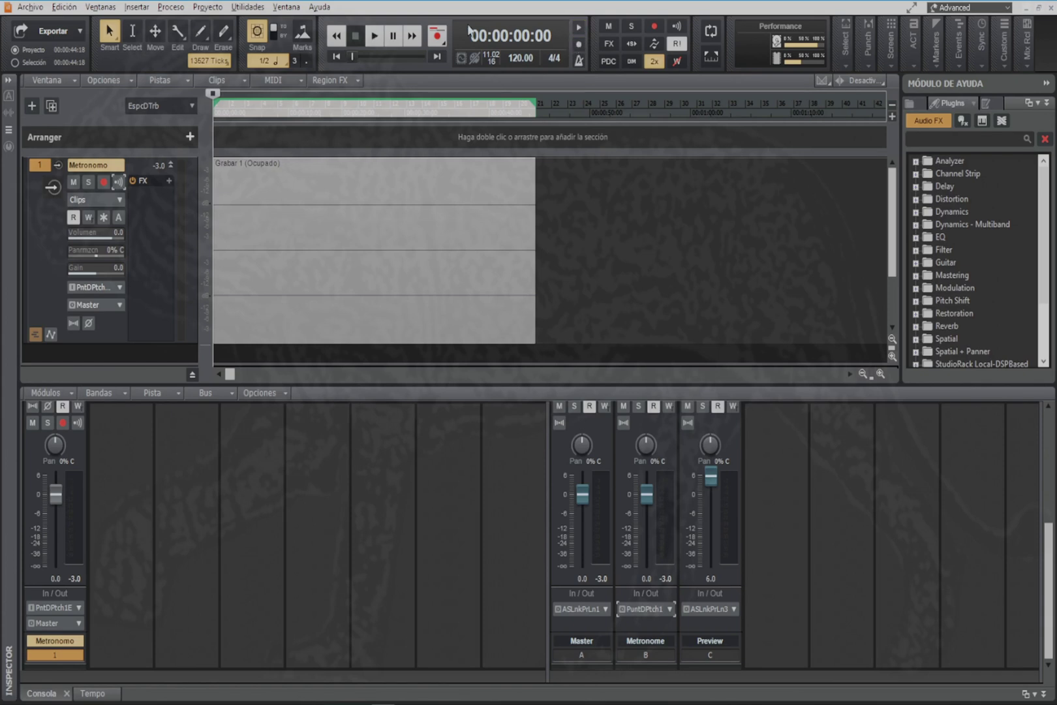
{"action": "left_click", "coordinate": [375, 37]}
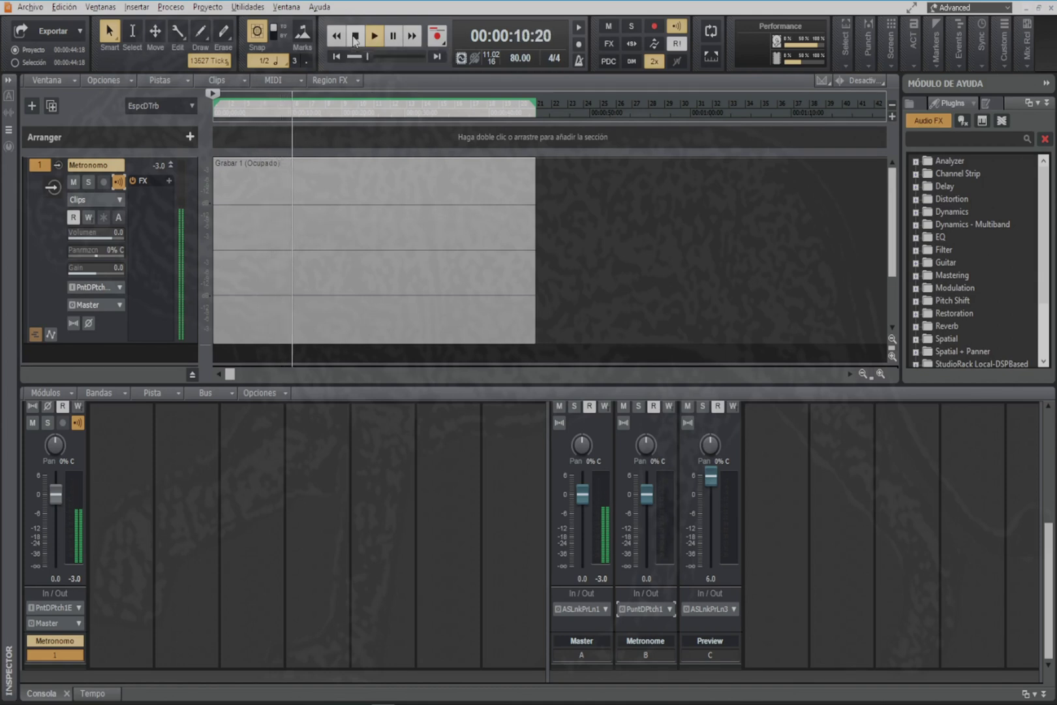
{"action": "left_click", "coordinate": [354, 38]}
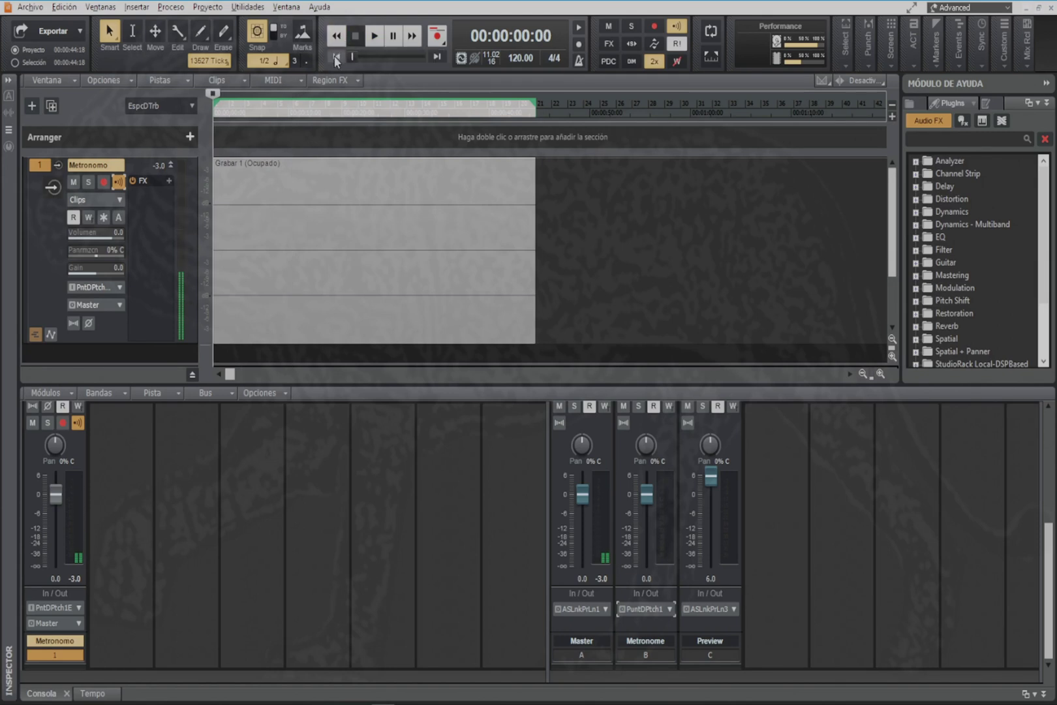
Collapse the Metronomo track to its minimum height and turn off its input echo.
{"action": "left_click_drag", "start_coordinate": [135, 342], "coordinate": [135, 222]}
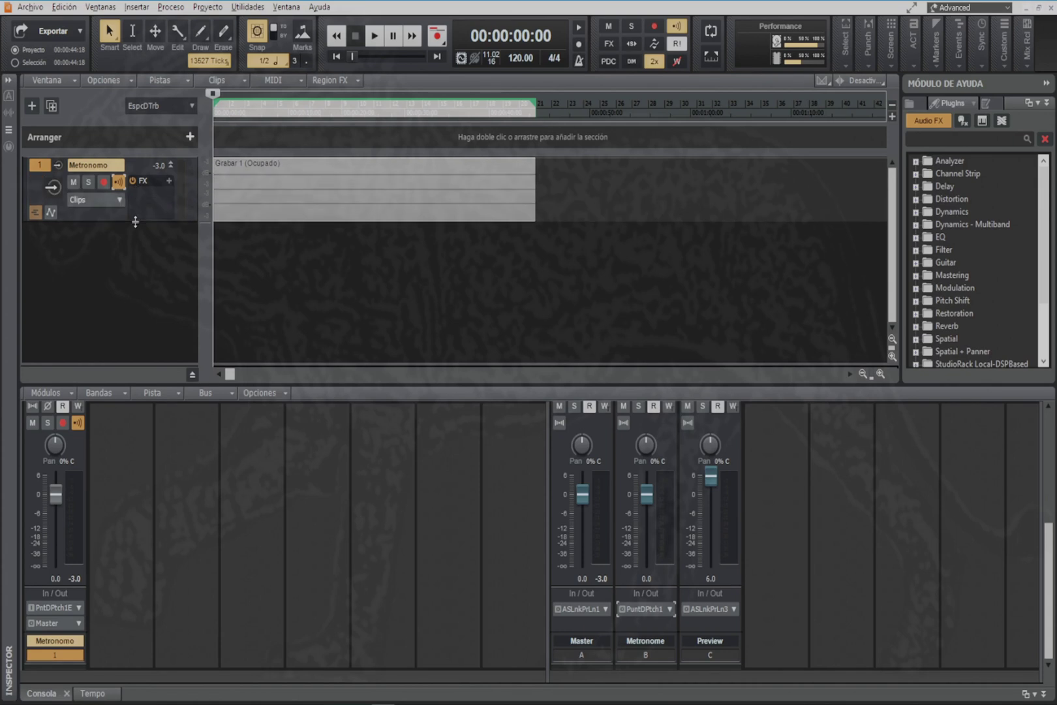
{"action": "left_click", "coordinate": [119, 181]}
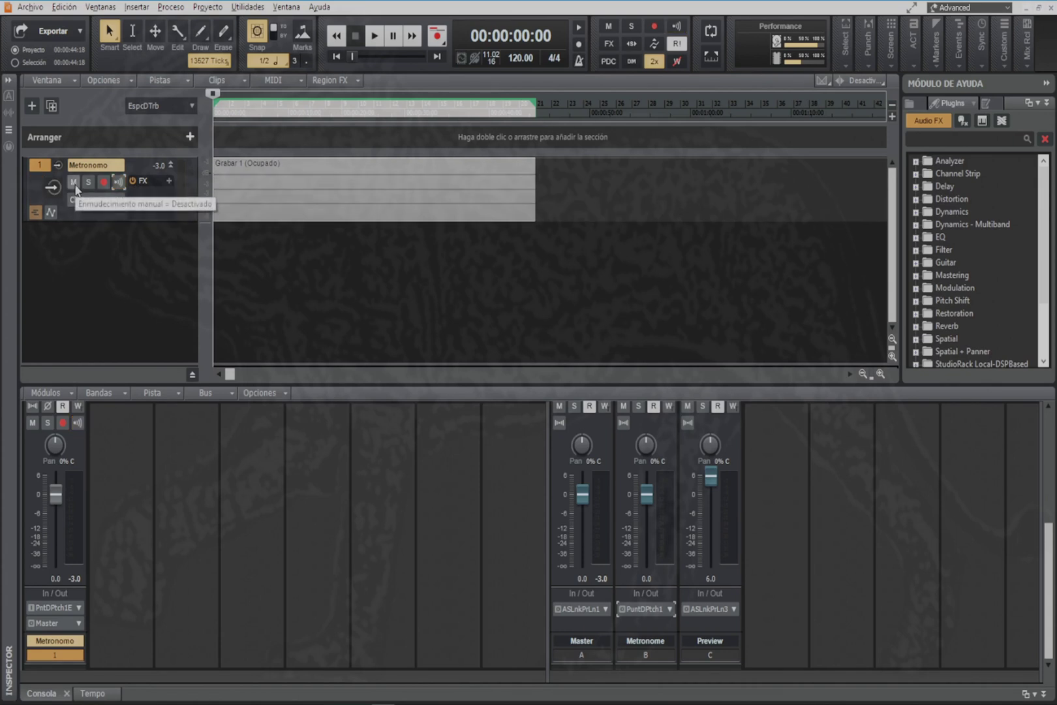
{"action": "left_click_drag", "start_coordinate": [145, 219], "coordinate": [139, 159]}
Insert one instrument track using Ample Percussion Cloudrum with the Omni input.
{"action": "right_click", "coordinate": [57, 196]}
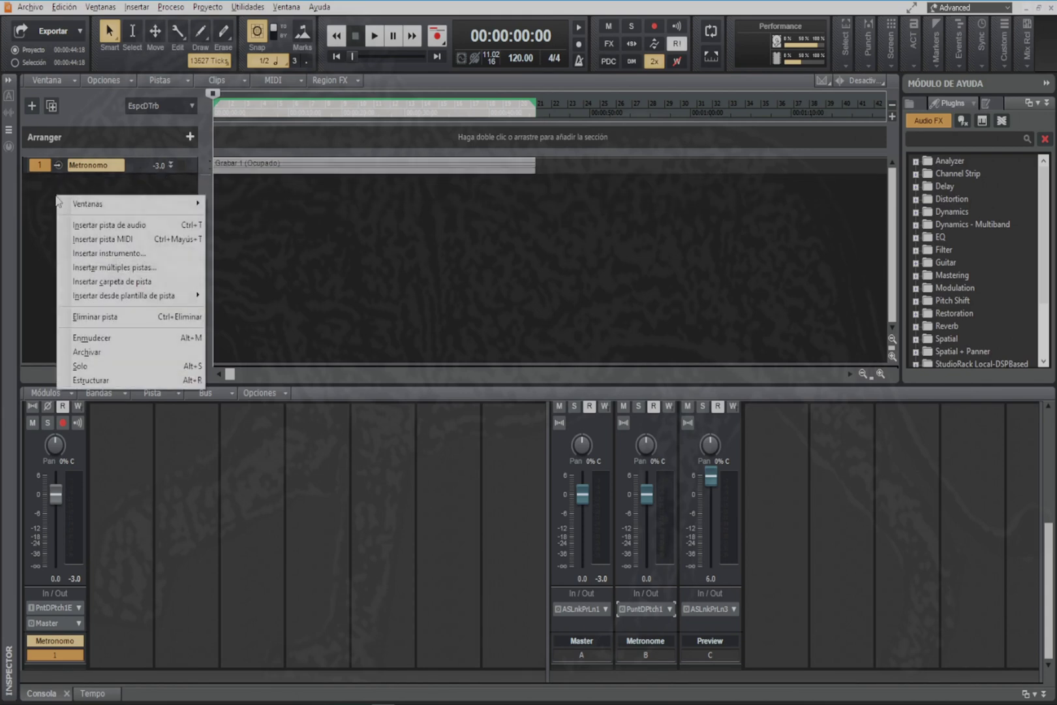
{"action": "left_click", "coordinate": [82, 256]}
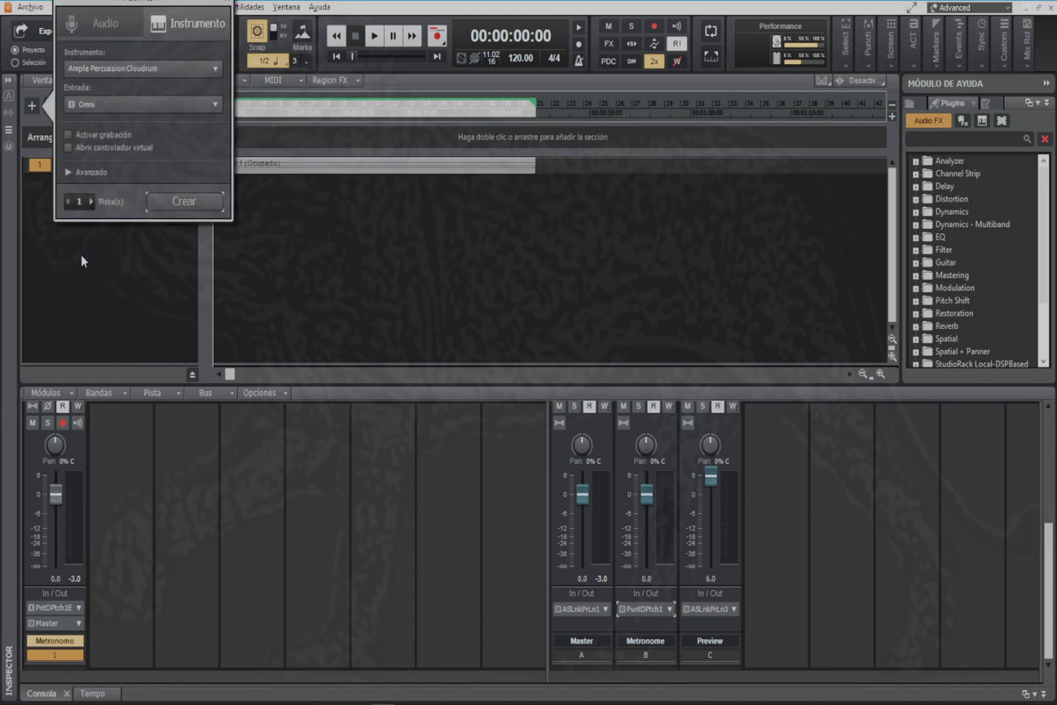
{"action": "left_click", "coordinate": [208, 68]}
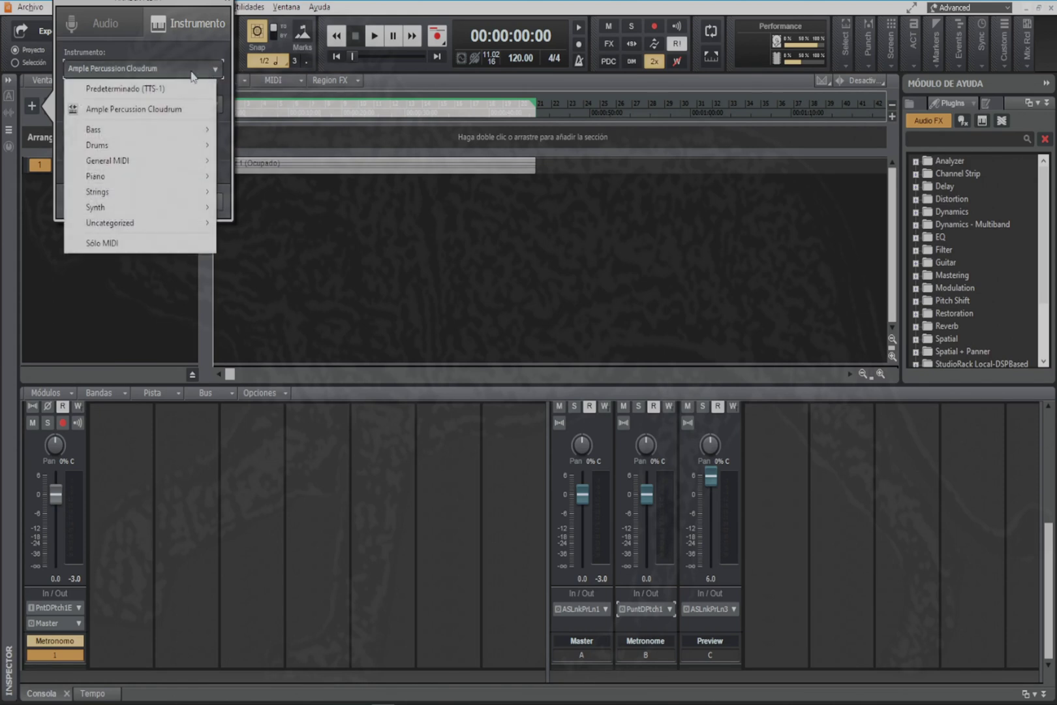
{"action": "mouse_move", "coordinate": [104, 222]}
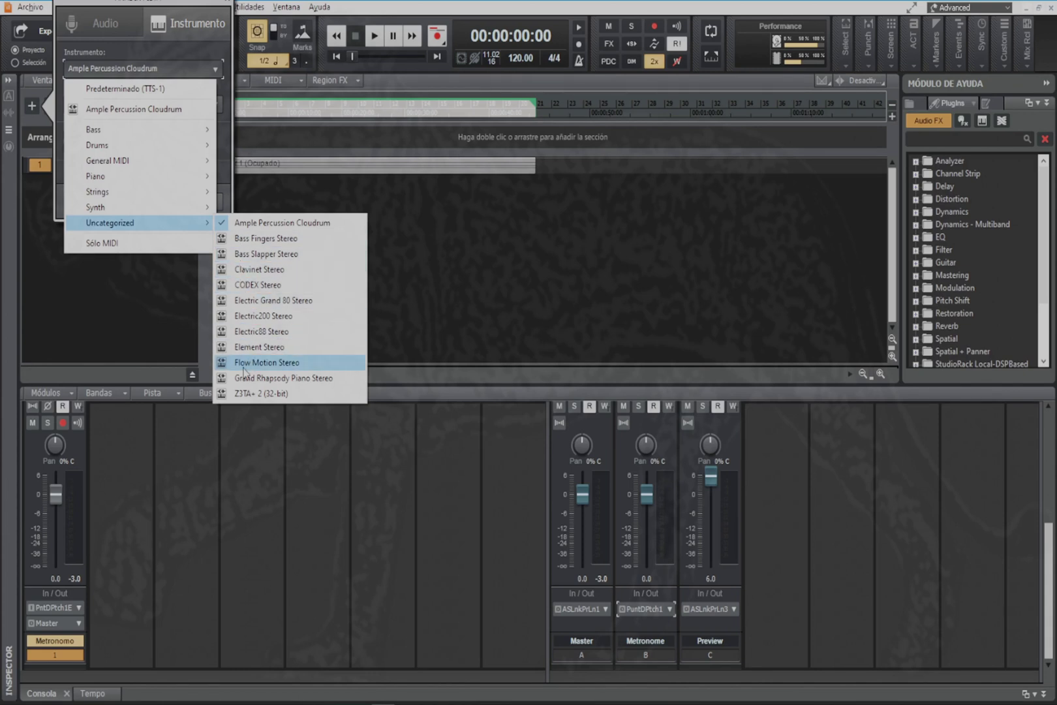
{"action": "left_click", "coordinate": [246, 227]}
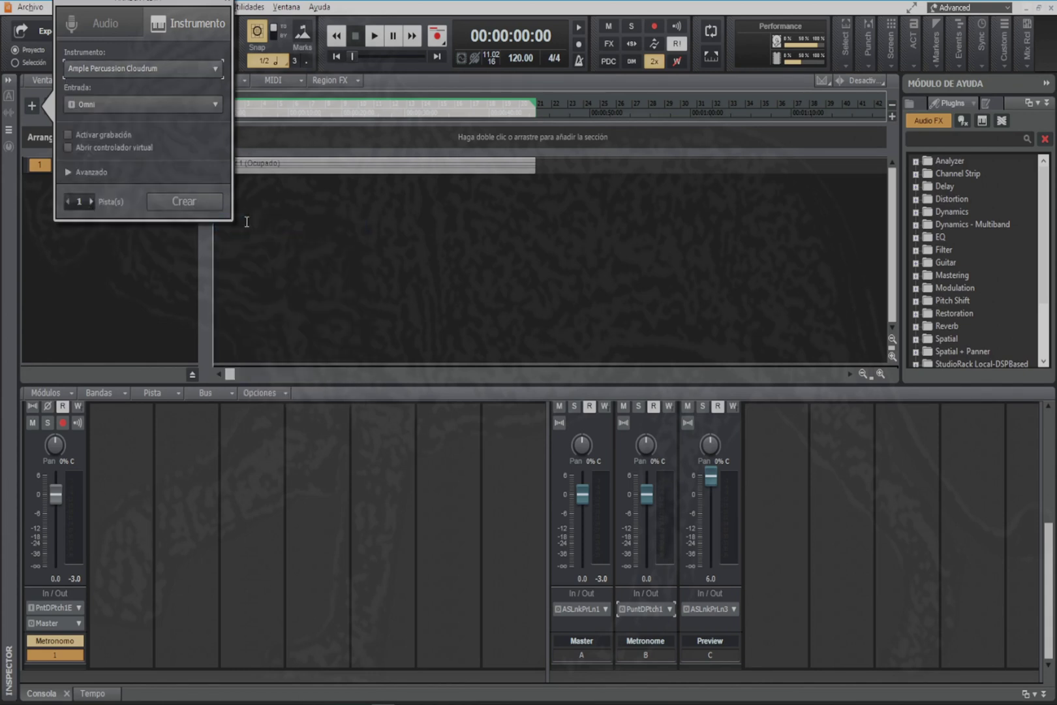
{"action": "left_click", "coordinate": [186, 202]}
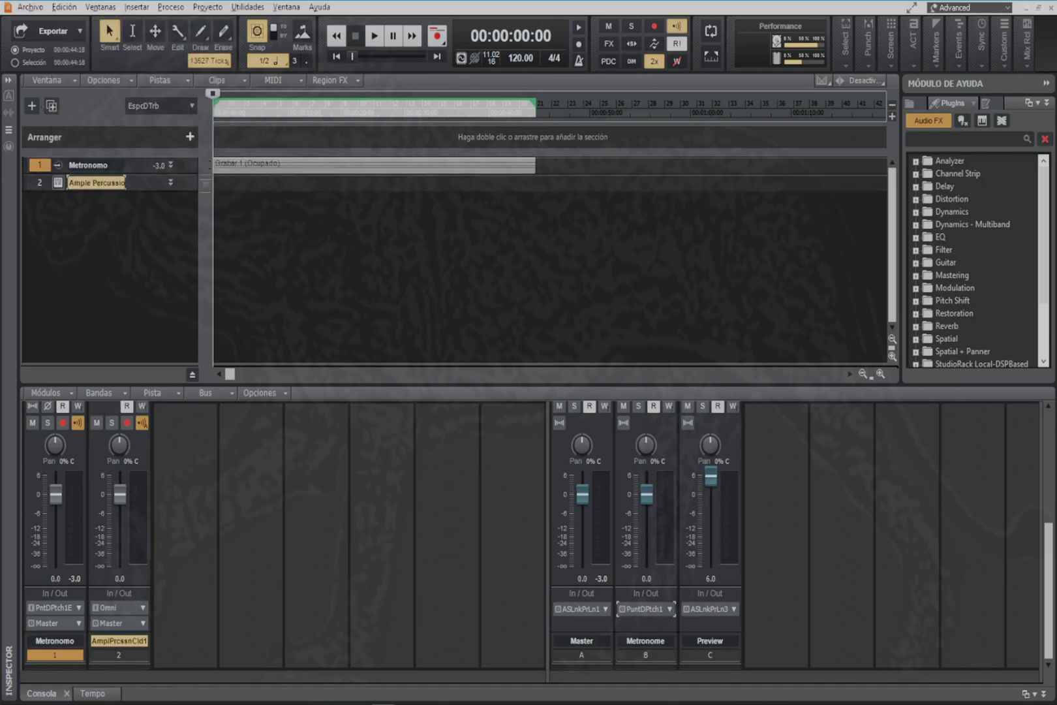
Move the Cloudrum window clear of the tracks and audition three of the drum's tone fields.
{"action": "left_click_drag", "start_coordinate": [387, 150], "coordinate": [830, 259]}
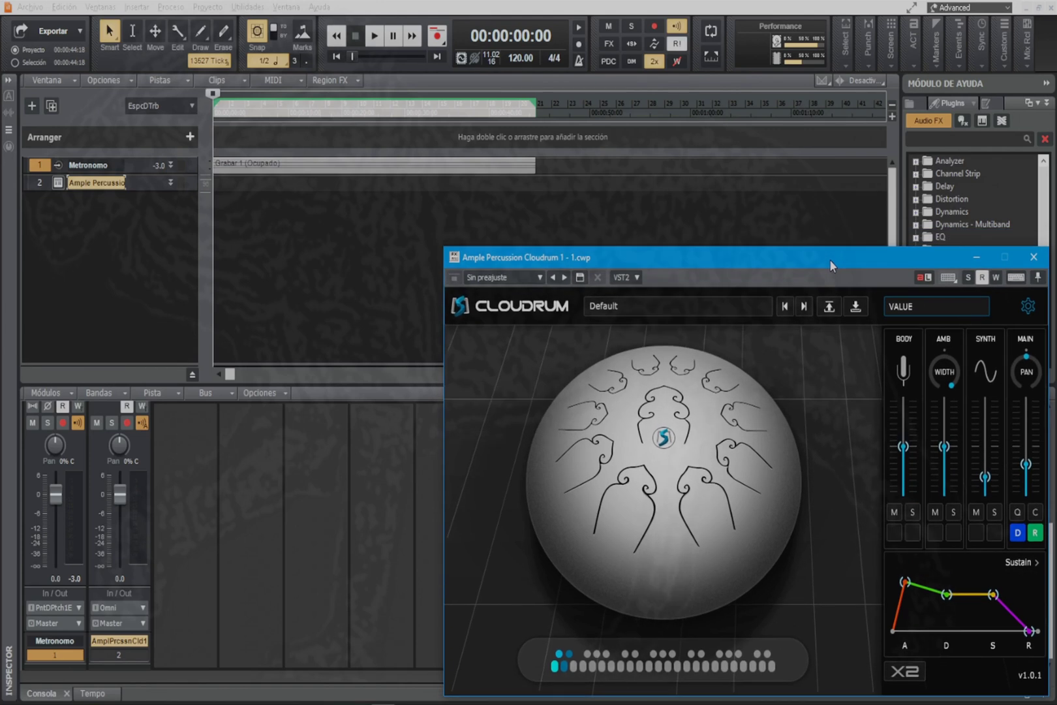
{"action": "left_click", "coordinate": [612, 387]}
{"action": "left_click", "coordinate": [720, 405]}
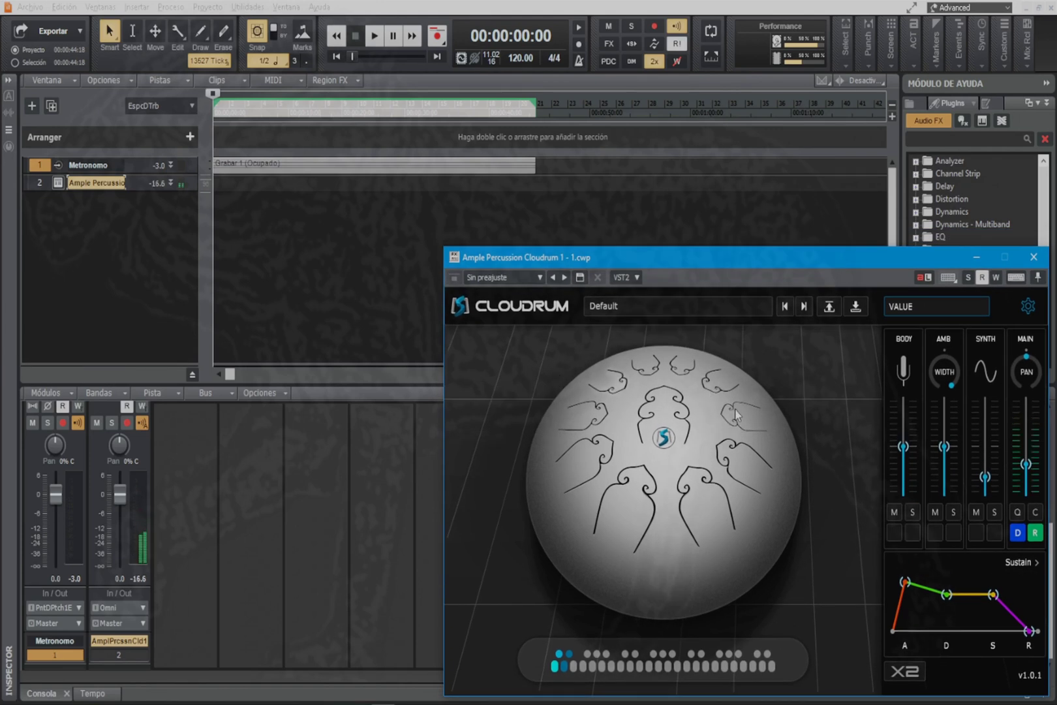
{"action": "left_click", "coordinate": [664, 408]}
Open the step sequencer for Ample Percussion Cloudrum and minimize the instrument's window.
{"action": "left_click_drag", "start_coordinate": [710, 257], "coordinate": [426, 11]}
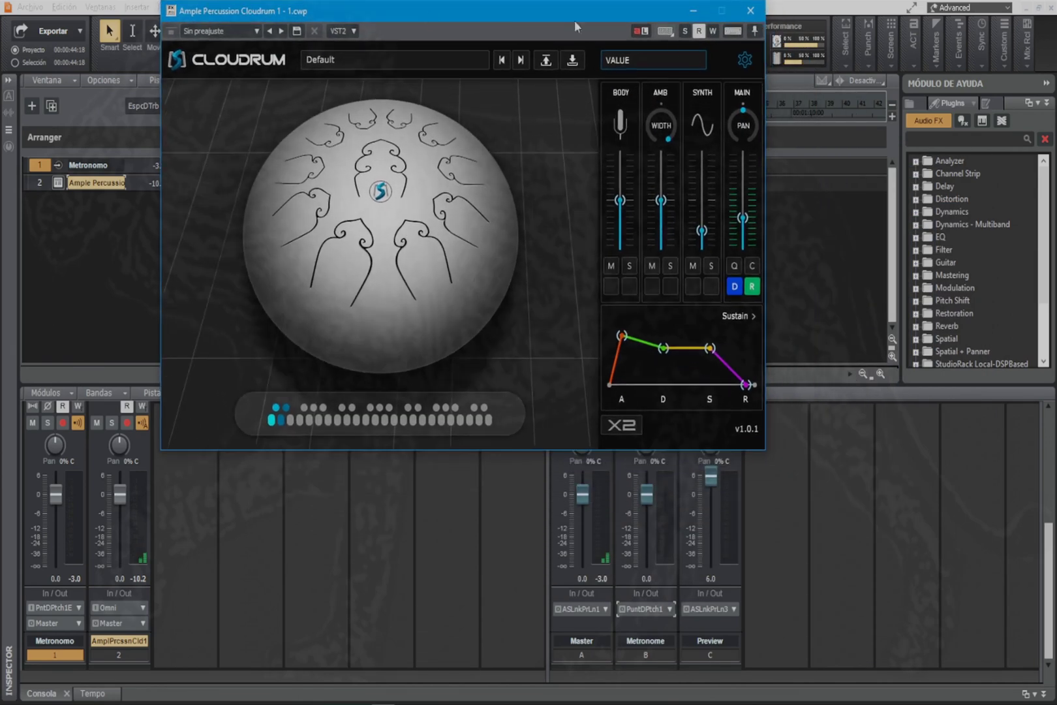
{"action": "left_click", "coordinate": [665, 31]}
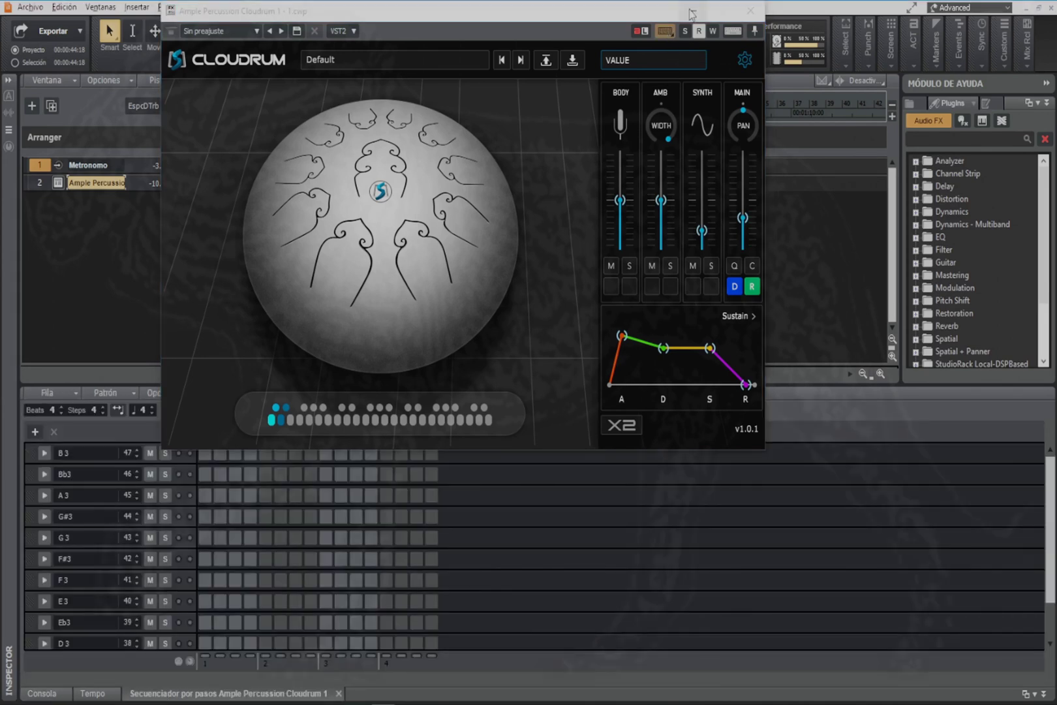
{"action": "left_click", "coordinate": [692, 13]}
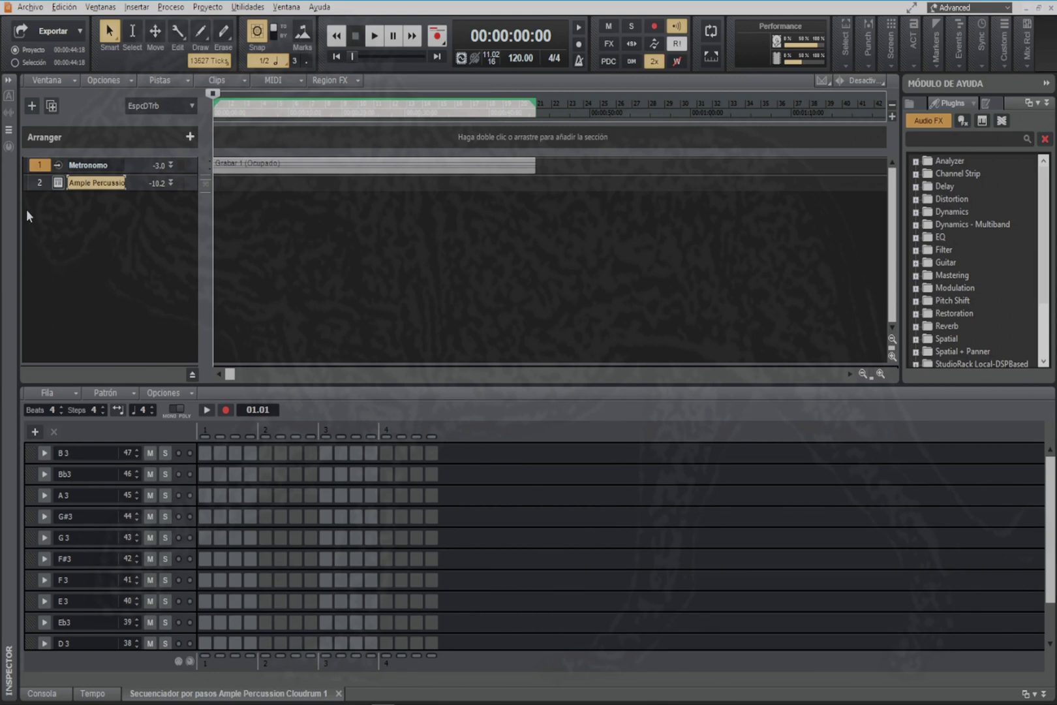
{"action": "left_click", "coordinate": [40, 185]}
{"action": "right_click", "coordinate": [39, 187]}
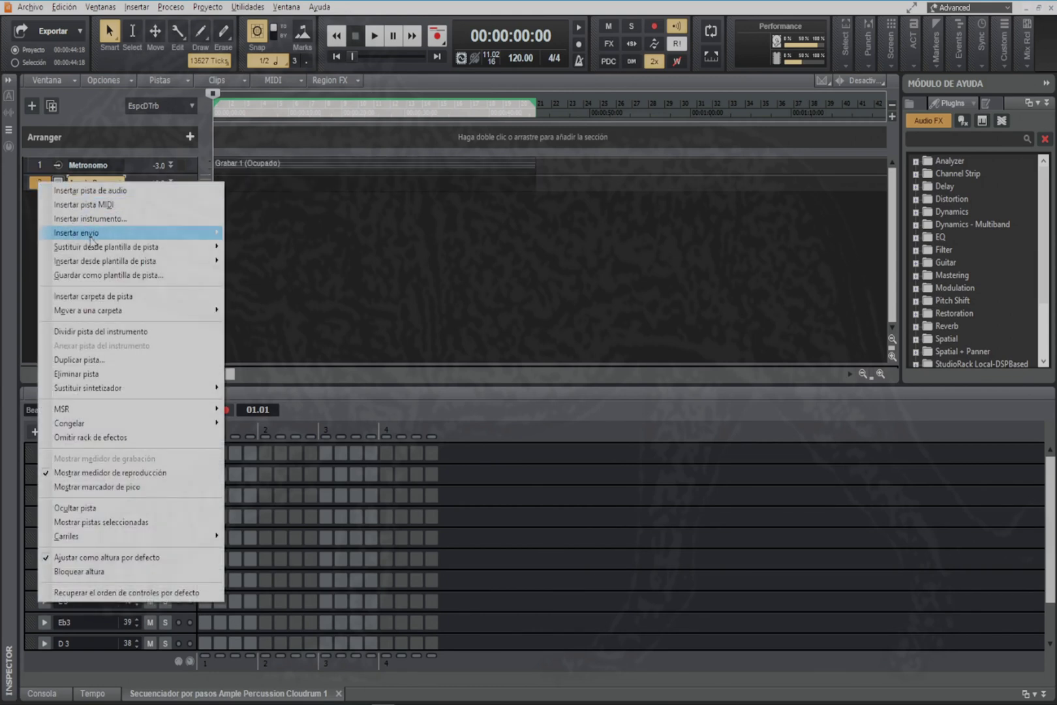
{"action": "left_click", "coordinate": [27, 220]}
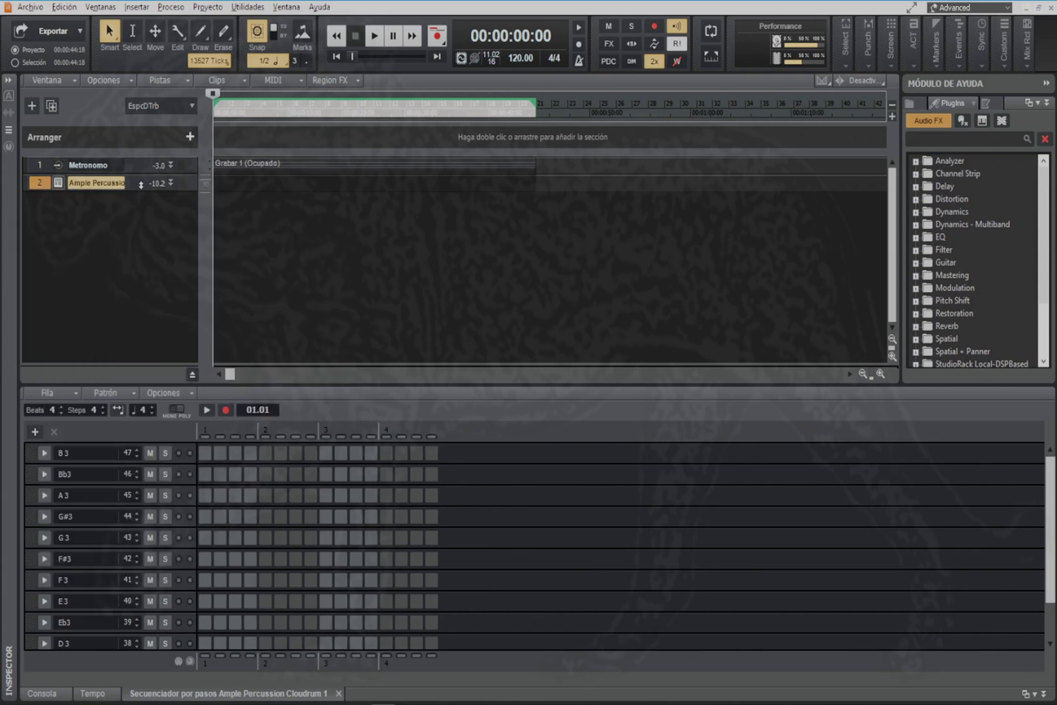
Open the Piano Roll view for the Ample Percussion Cloudrum track.
{"action": "left_click", "coordinate": [221, 185]}
{"action": "right_click", "coordinate": [221, 186]}
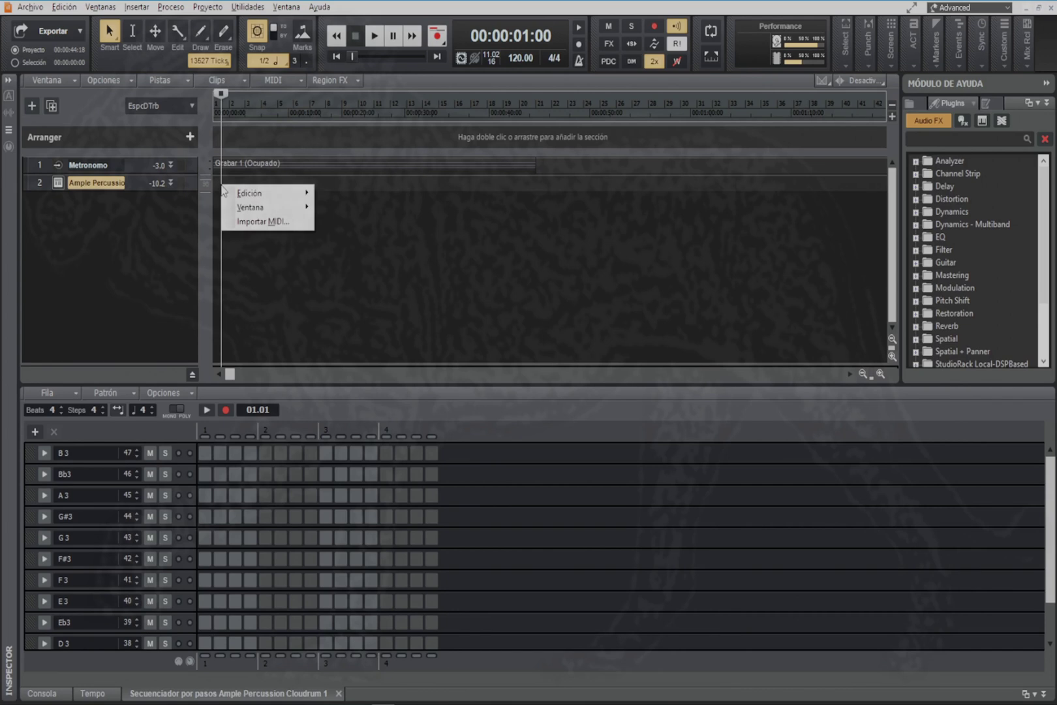
{"action": "mouse_move", "coordinate": [241, 199]}
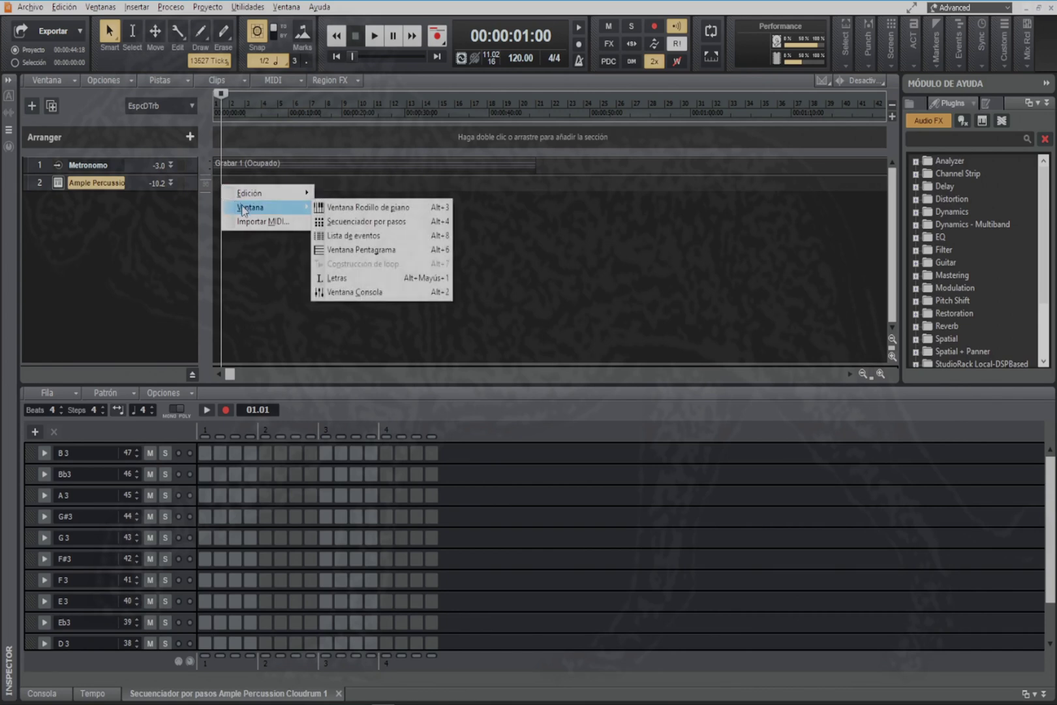
{"action": "left_click", "coordinate": [353, 207]}
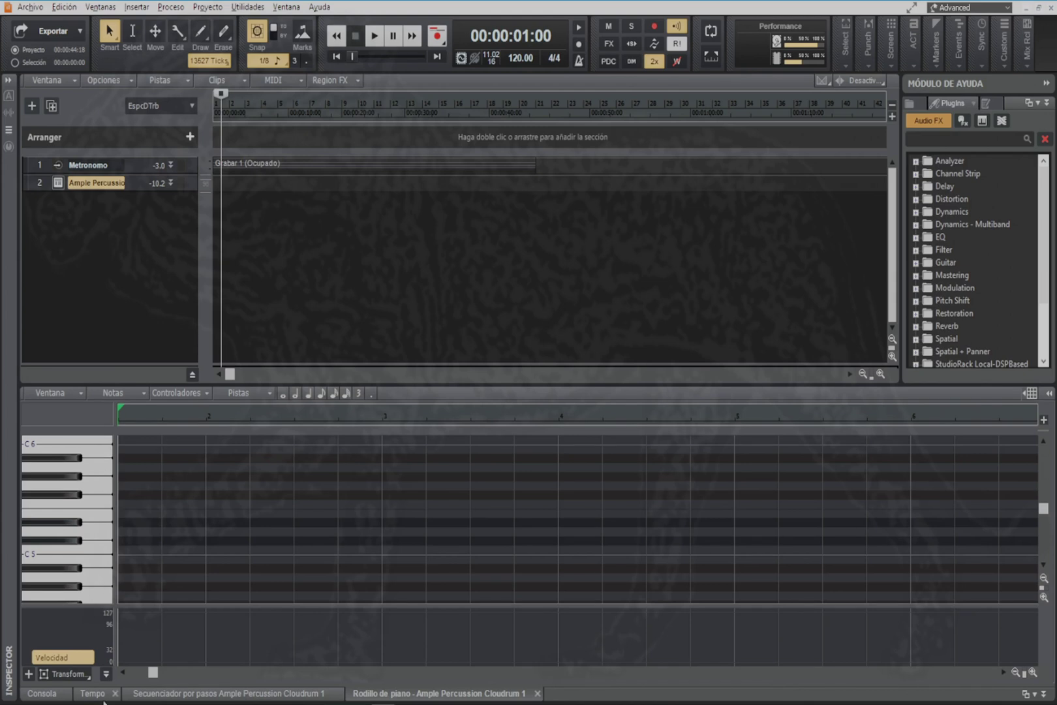
Maximize the docked views, close the Piano Roll and return to the Cloudrum step sequencer.
{"action": "double_click", "coordinate": [366, 696]}
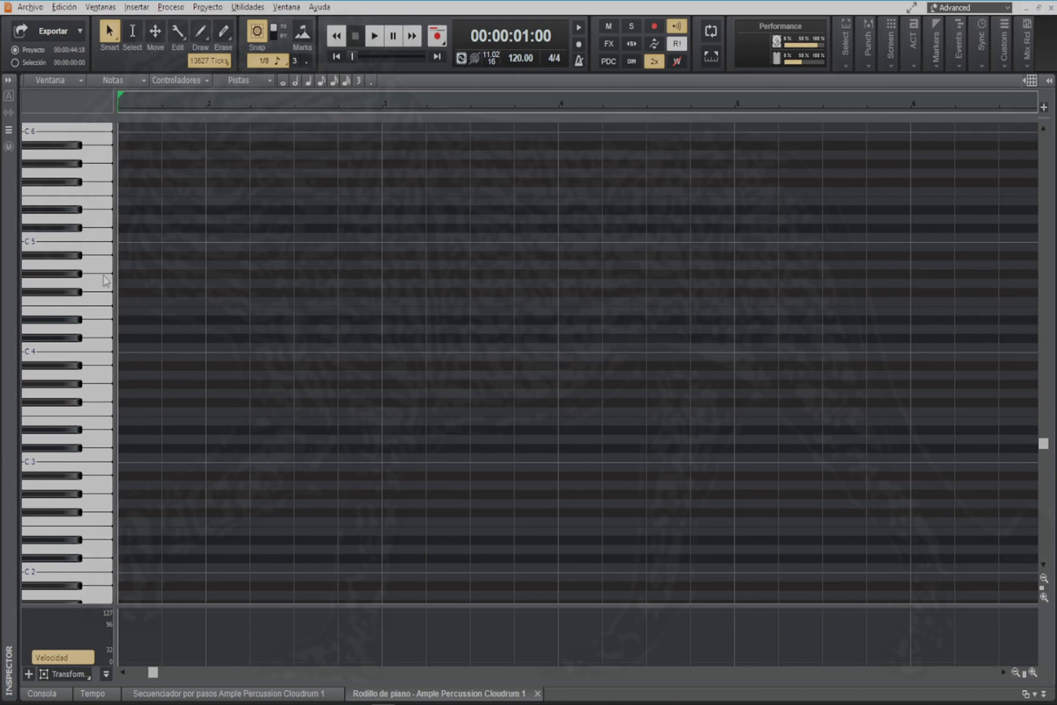
{"action": "left_click", "coordinate": [537, 693]}
{"action": "left_click", "coordinate": [207, 694]}
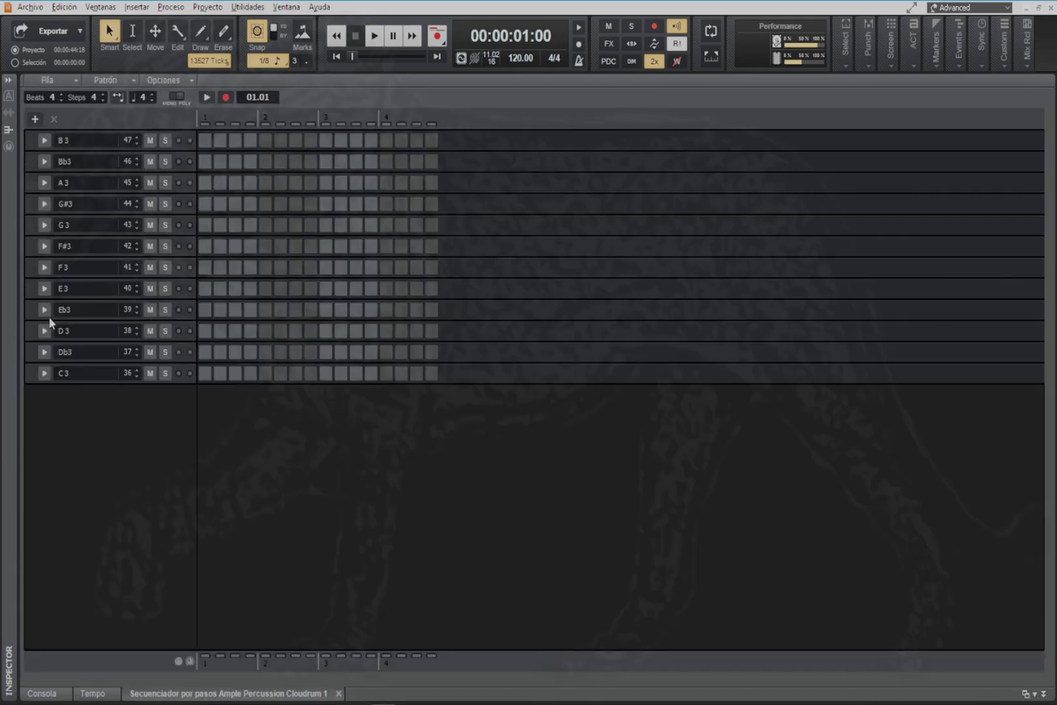
Delete all the default note rows, B3 down to C3, from the step sequencer.
{"action": "left_click", "coordinate": [55, 140]}
{"action": "left_click", "coordinate": [55, 120]}
{"action": "left_click", "coordinate": [55, 119]}
{"action": "left_click", "coordinate": [55, 119]}
{"action": "double_click", "coordinate": [55, 120]}
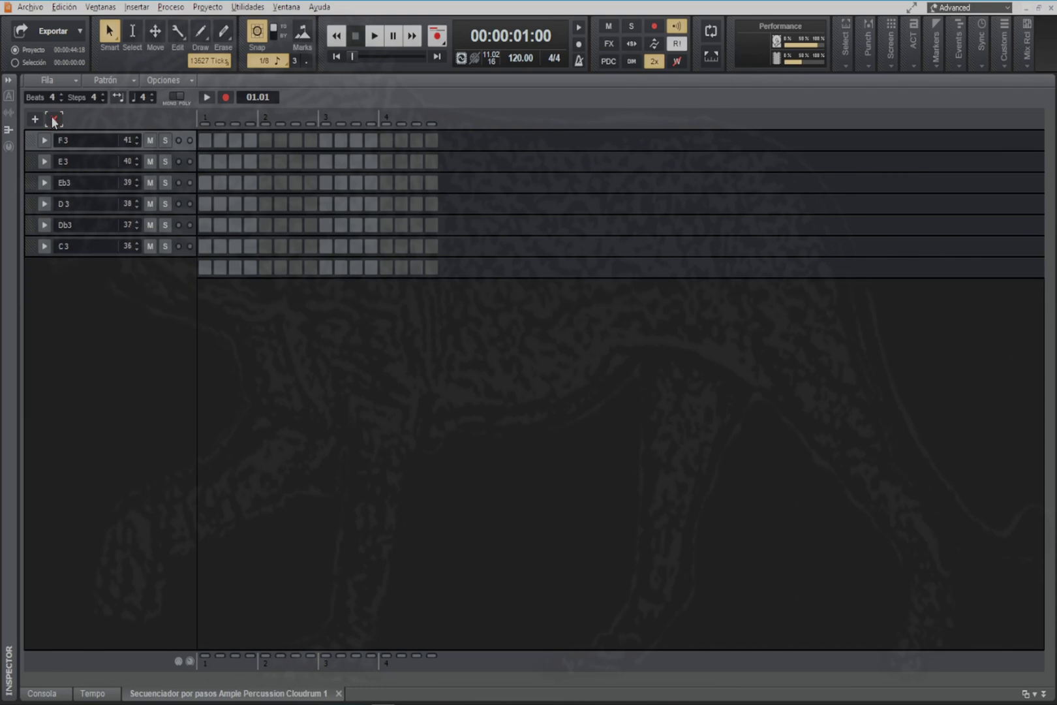
{"action": "triple_click", "coordinate": [55, 119]}
{"action": "double_click", "coordinate": [55, 119]}
{"action": "double_click", "coordinate": [54, 119]}
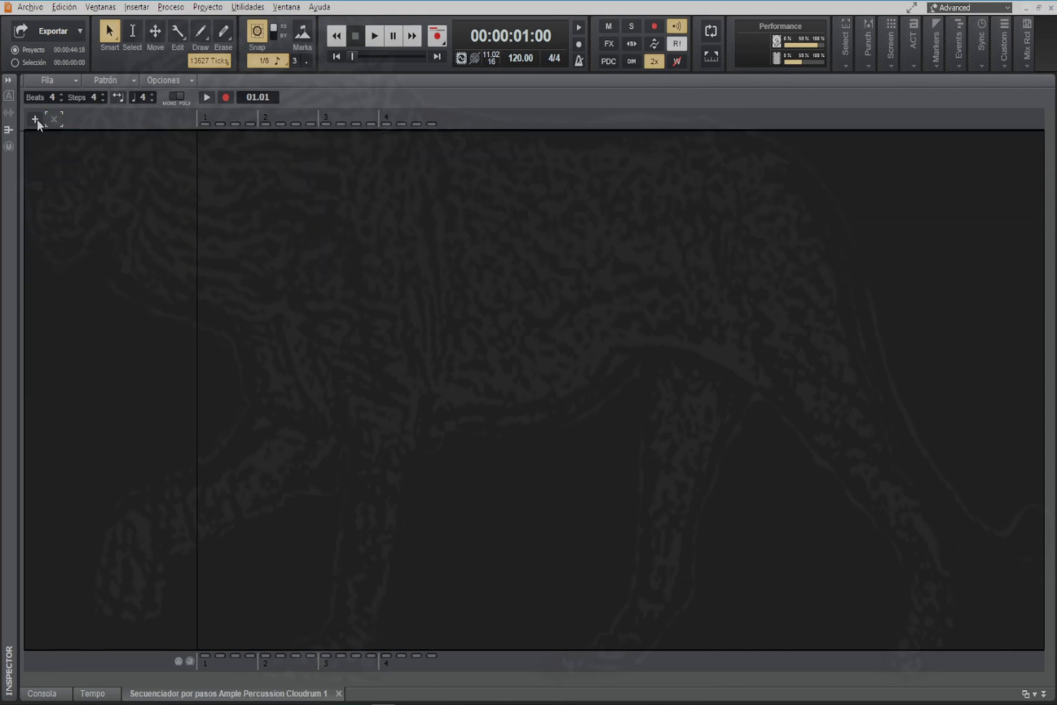
Add a new row to the empty step sequencer and set its note number to 55 (G4).
{"action": "left_click", "coordinate": [38, 119]}
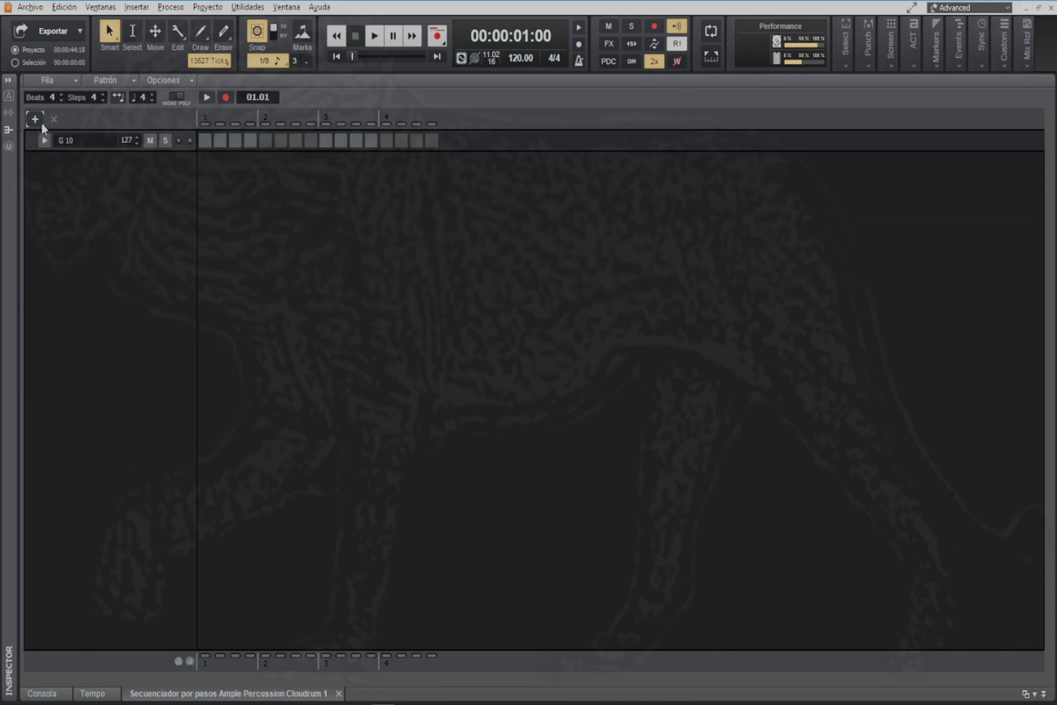
{"action": "left_click", "coordinate": [138, 140]}
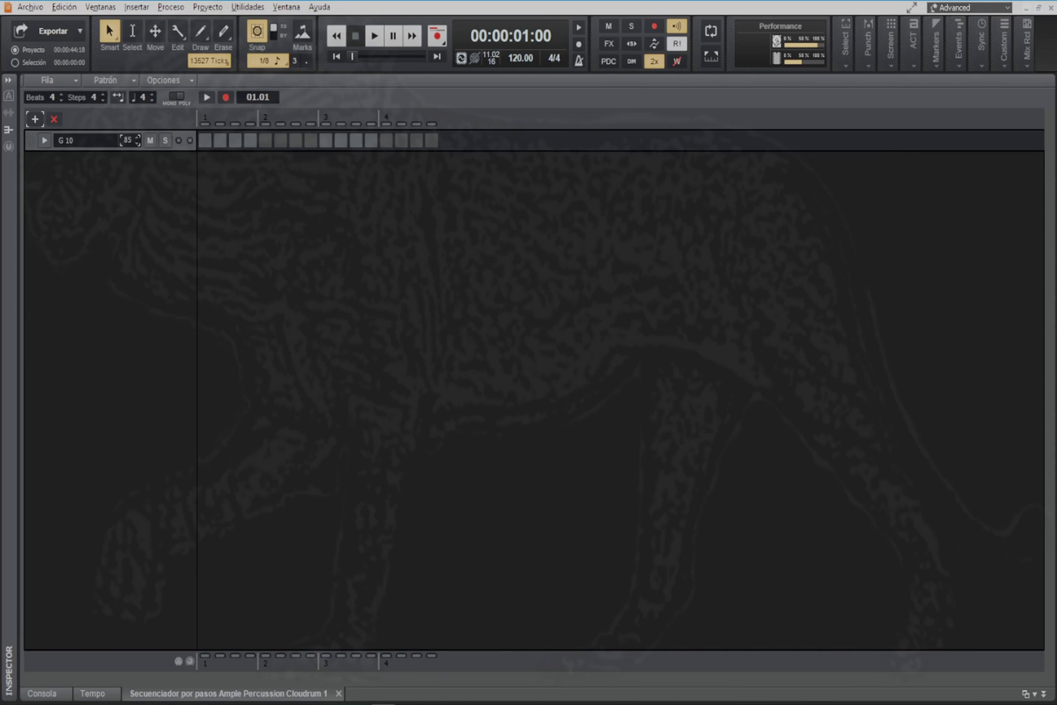
{"action": "type", "text": "55"}
{"action": "key", "text": "Return"}
Add sixteen more rows above G4, covering notes 56 (G#4) through 71 (B5).
{"action": "left_click", "coordinate": [37, 120]}
{"action": "left_click", "coordinate": [37, 120]}
{"action": "left_click", "coordinate": [36, 120]}
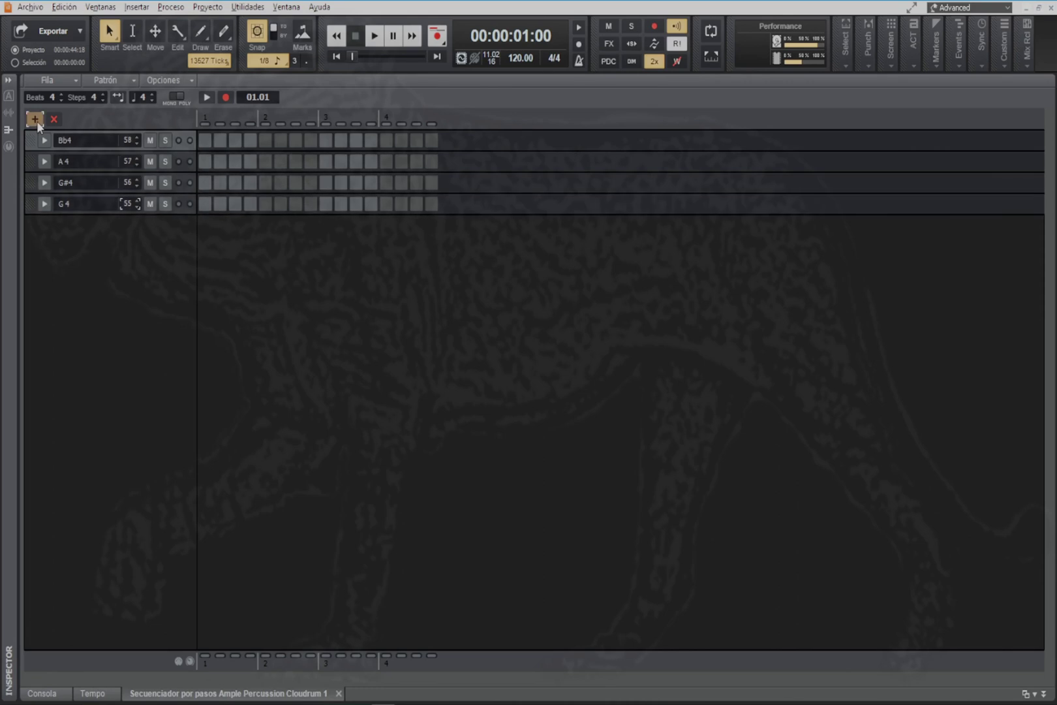
{"action": "left_click", "coordinate": [36, 120]}
{"action": "left_click", "coordinate": [37, 120]}
{"action": "left_click", "coordinate": [37, 120]}
{"action": "left_click", "coordinate": [37, 120]}
{"action": "left_click", "coordinate": [36, 120]}
{"action": "left_click", "coordinate": [37, 120]}
{"action": "left_click", "coordinate": [36, 121]}
{"action": "left_click", "coordinate": [36, 121]}
{"action": "left_click", "coordinate": [36, 121]}
{"action": "left_click", "coordinate": [36, 120]}
{"action": "left_click", "coordinate": [36, 121]}
{"action": "left_click", "coordinate": [37, 121]}
{"action": "left_click", "coordinate": [36, 120]}
Program beats 1 and 2 of the pattern: G4 on steps 1 and 3, G#4 on step 2, B4 on step 5, C5 on step 6.
{"action": "left_click", "coordinate": [206, 480]}
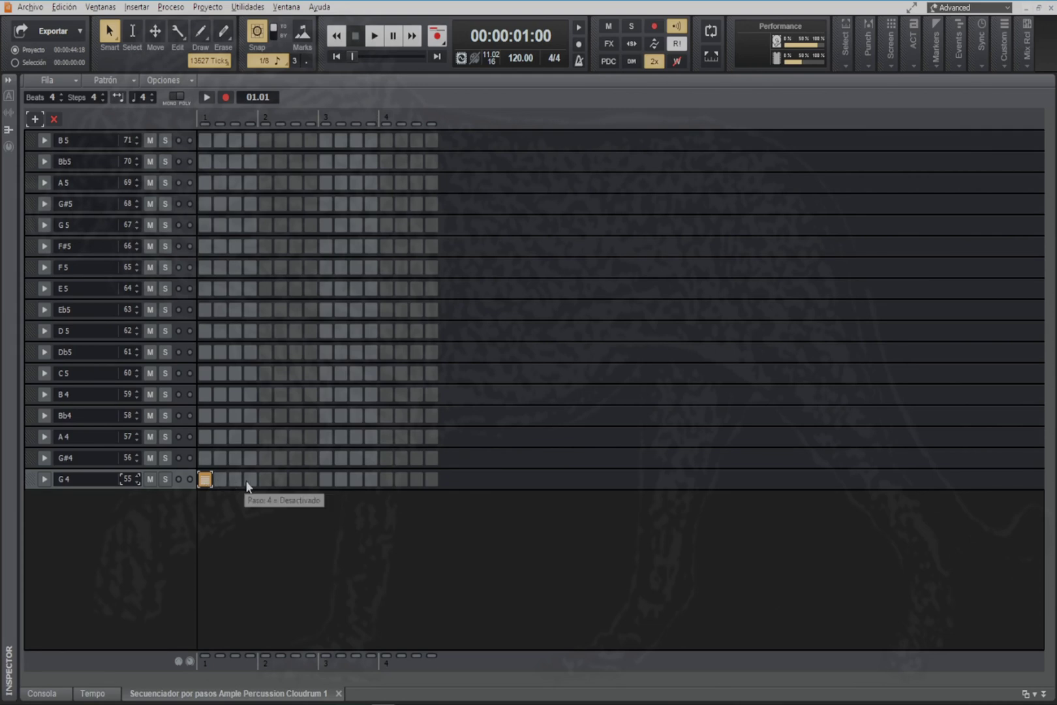
{"action": "left_click", "coordinate": [220, 458]}
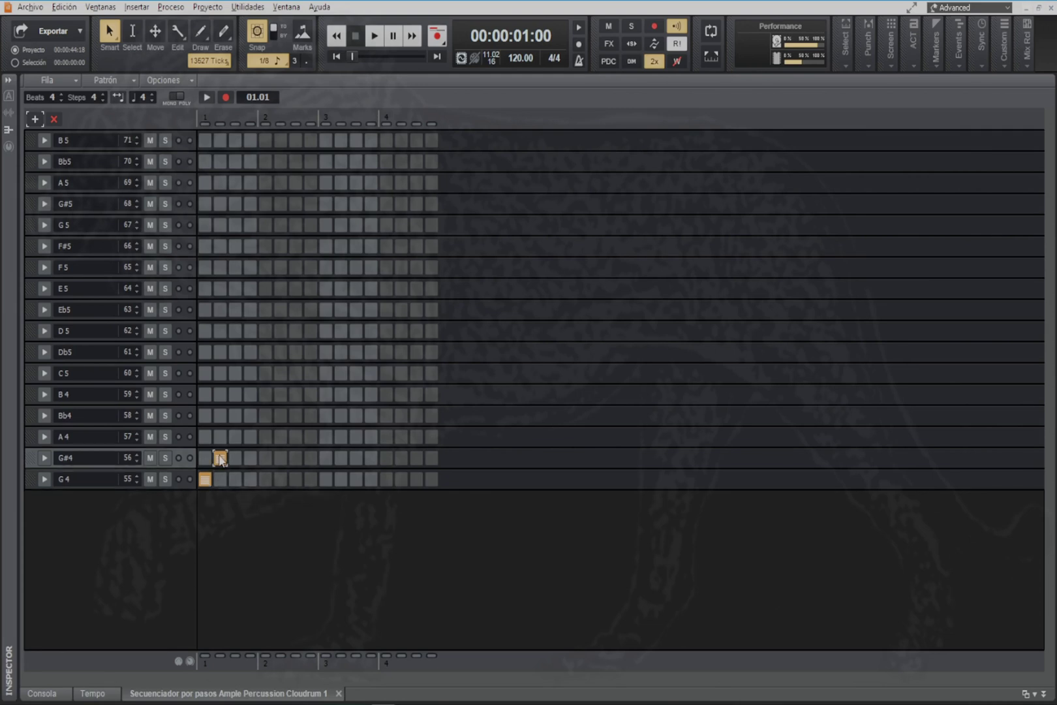
{"action": "left_click", "coordinate": [235, 479]}
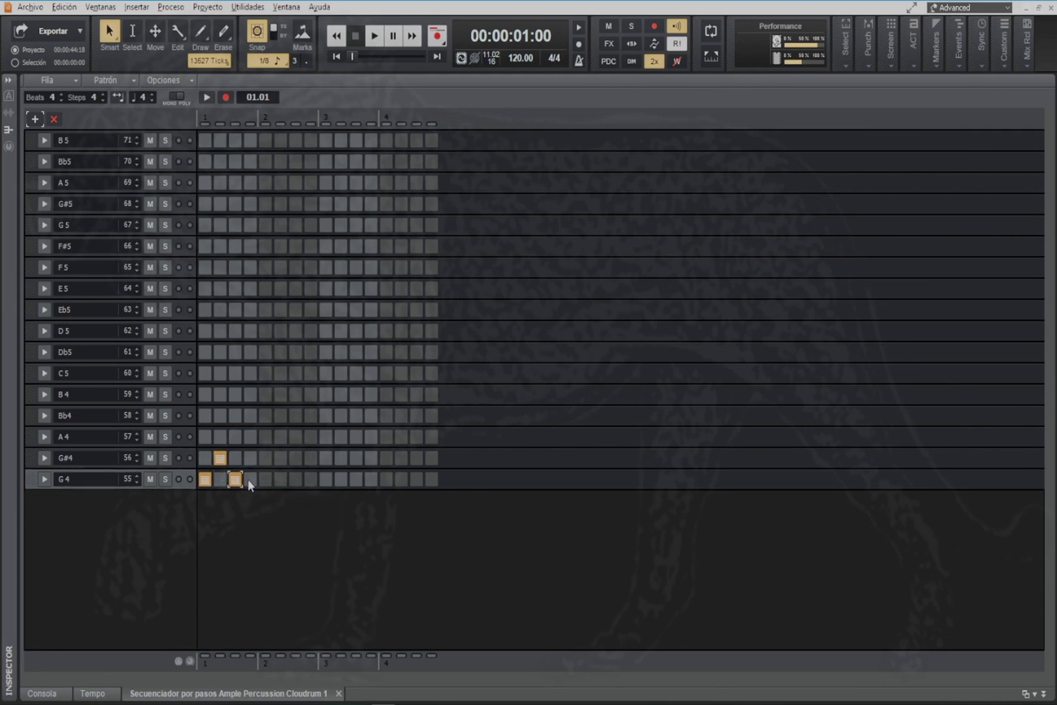
{"action": "left_click", "coordinate": [266, 395]}
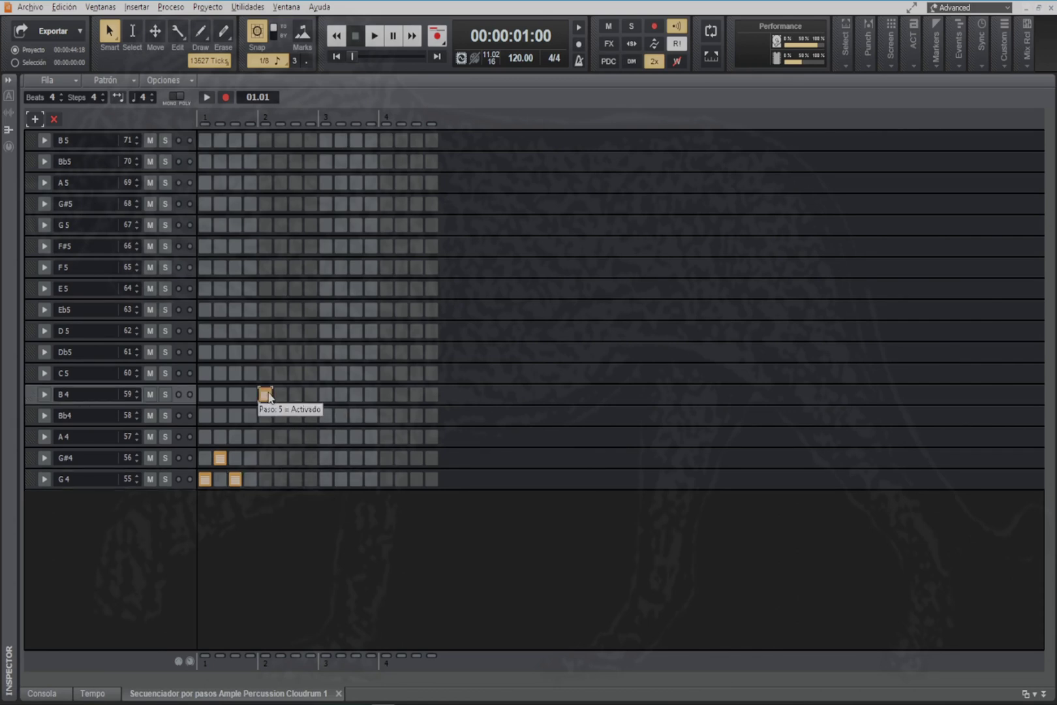
{"action": "left_click", "coordinate": [281, 374]}
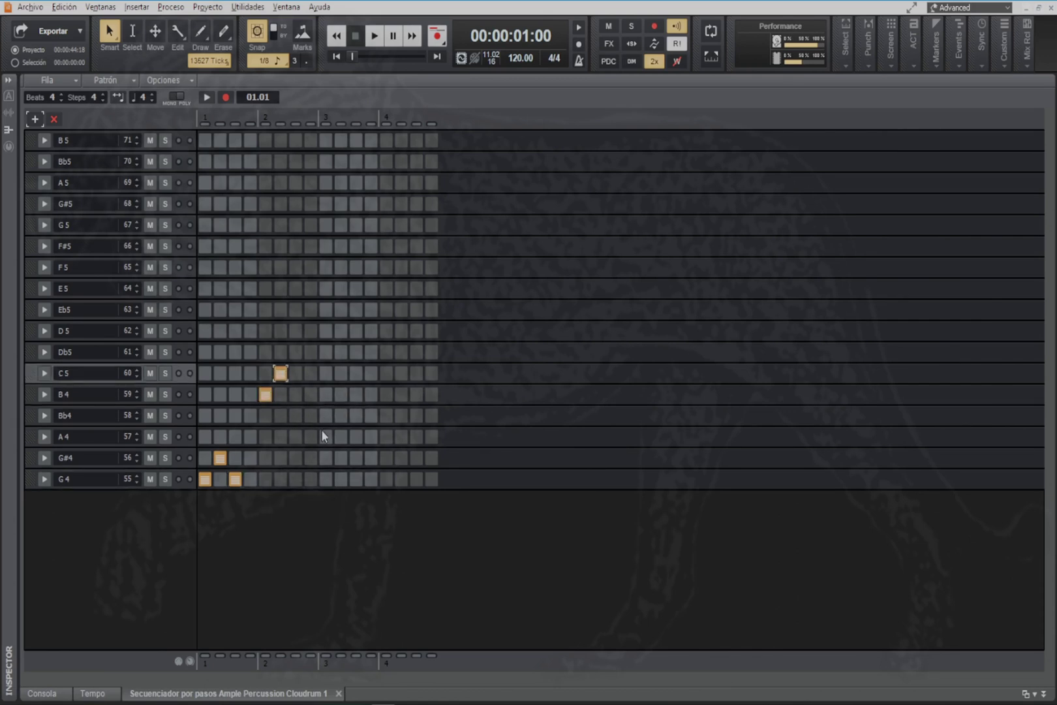
Fill beats 3 and 4: G4 on steps 9 and 10, Bb4 on 11, B4 on 12, F5 on 15, G#5 on 16.
{"action": "left_click", "coordinate": [325, 479]}
{"action": "left_click", "coordinate": [341, 479]}
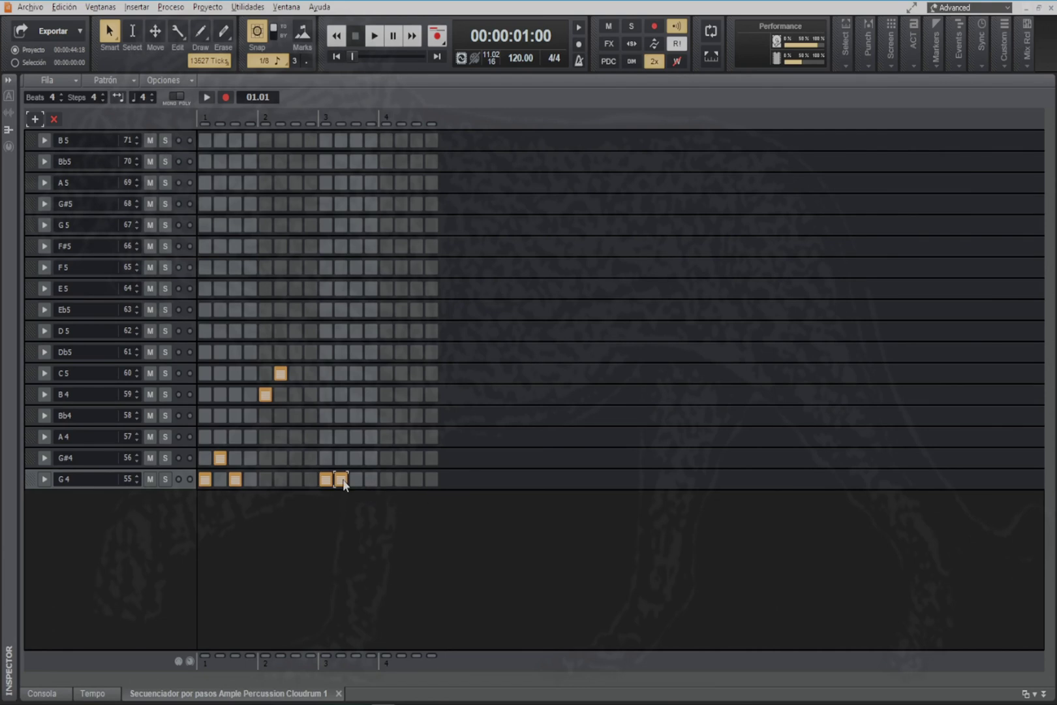
{"action": "left_click", "coordinate": [356, 416]}
{"action": "left_click", "coordinate": [371, 395]}
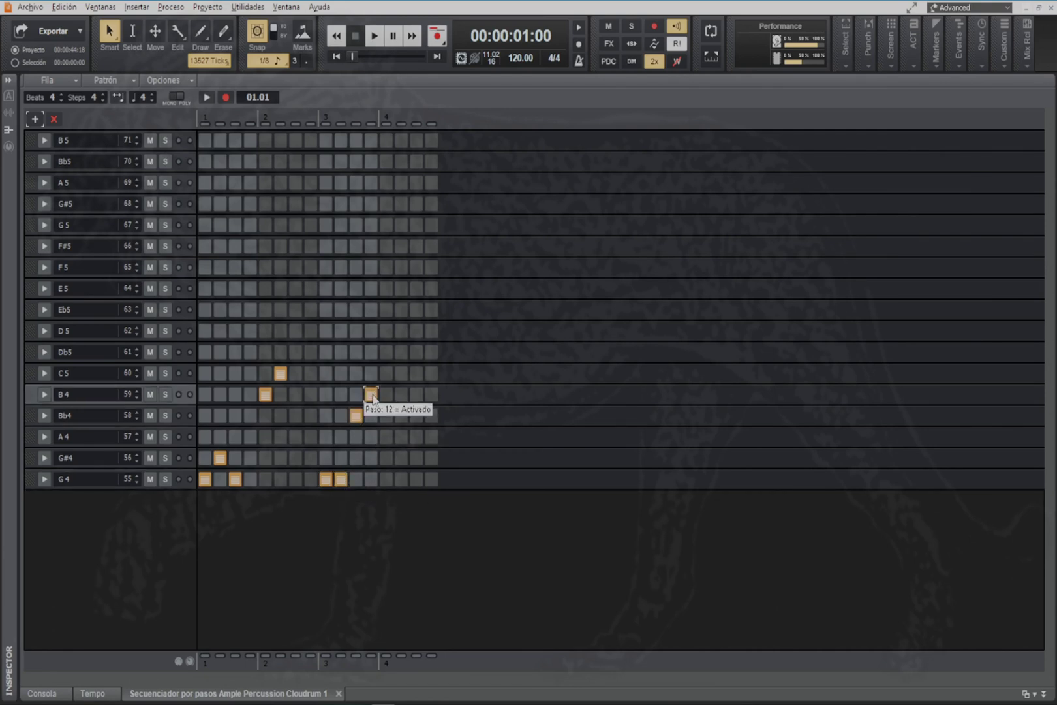
{"action": "left_click", "coordinate": [417, 267]}
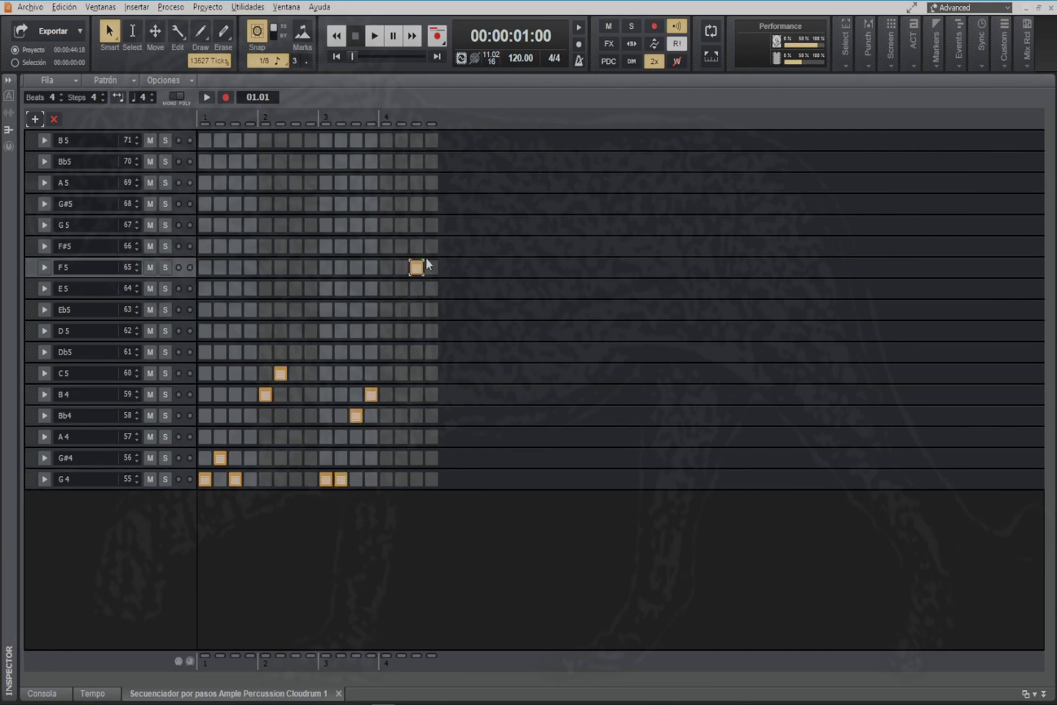
{"action": "left_click", "coordinate": [431, 204]}
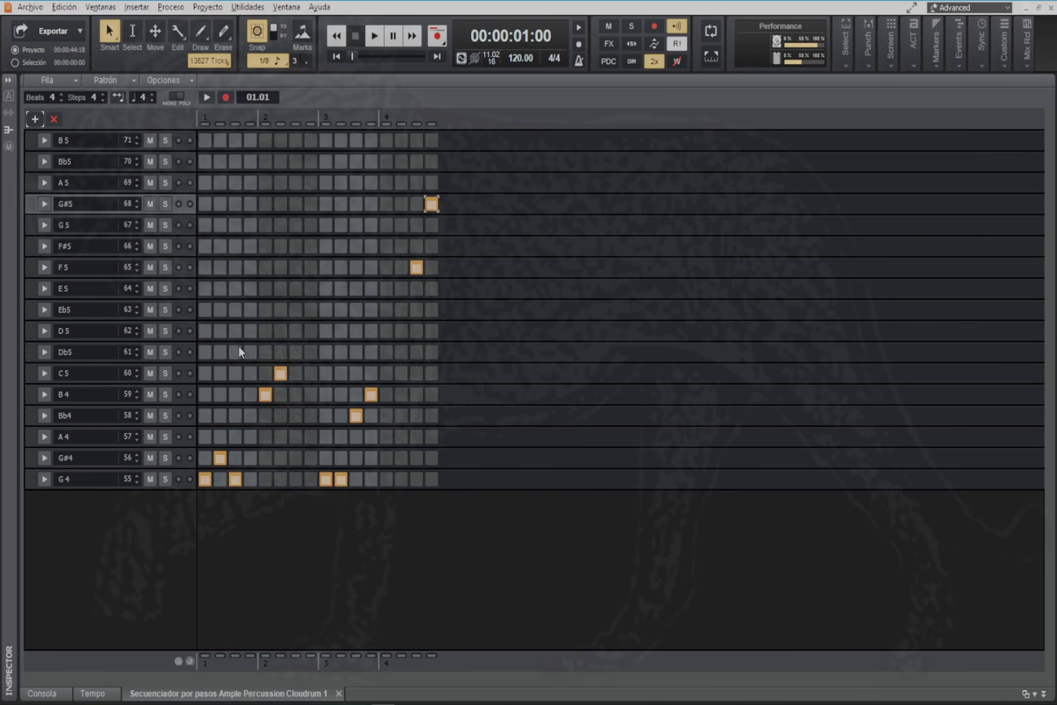
Bring back the track view, extend the Cloudrum pattern clip to about the end of the Metronomo recording, and play both tracks from the start.
{"action": "left_click", "coordinate": [40, 695]}
{"action": "double_click", "coordinate": [41, 694]}
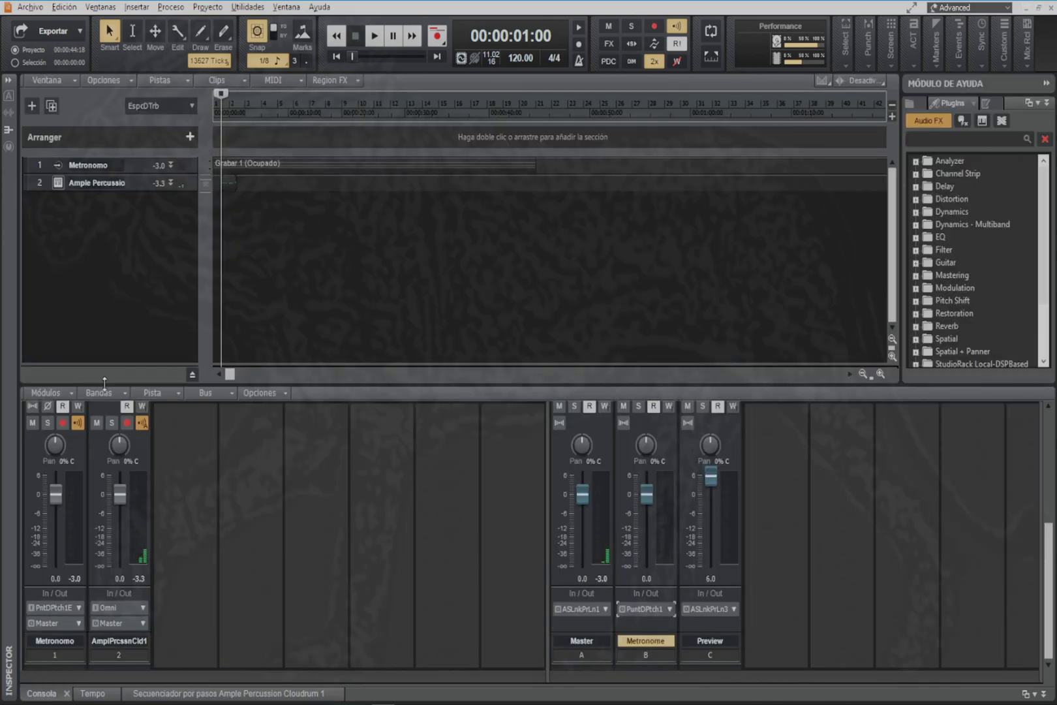
{"action": "left_click_drag", "start_coordinate": [233, 183], "coordinate": [530, 196]}
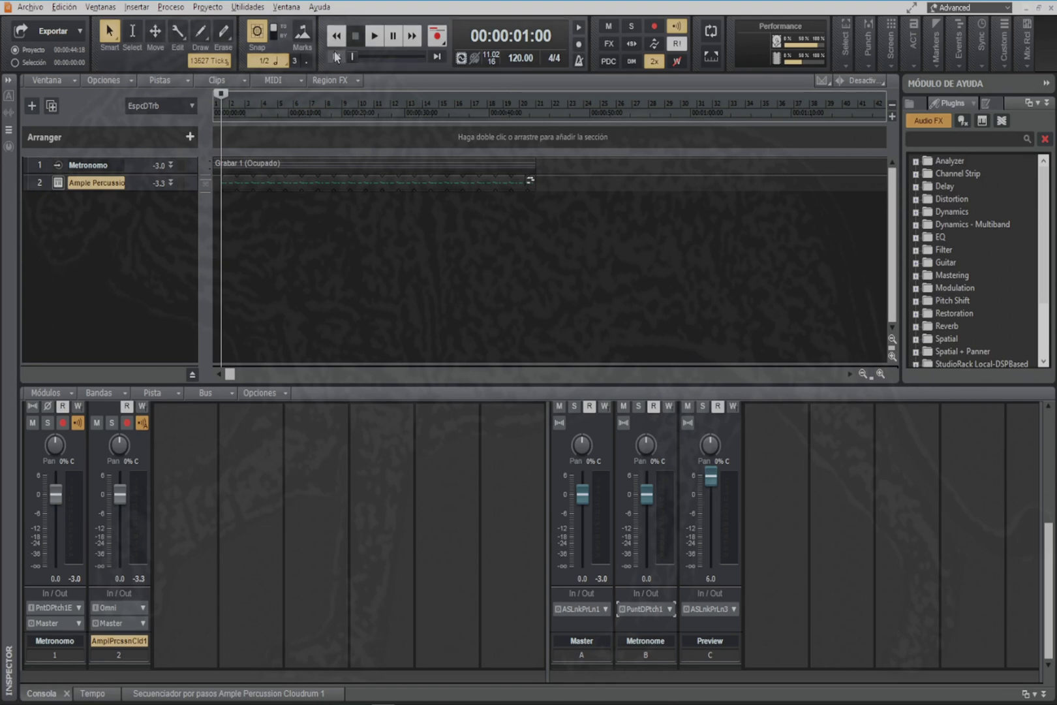
{"action": "left_click", "coordinate": [375, 37]}
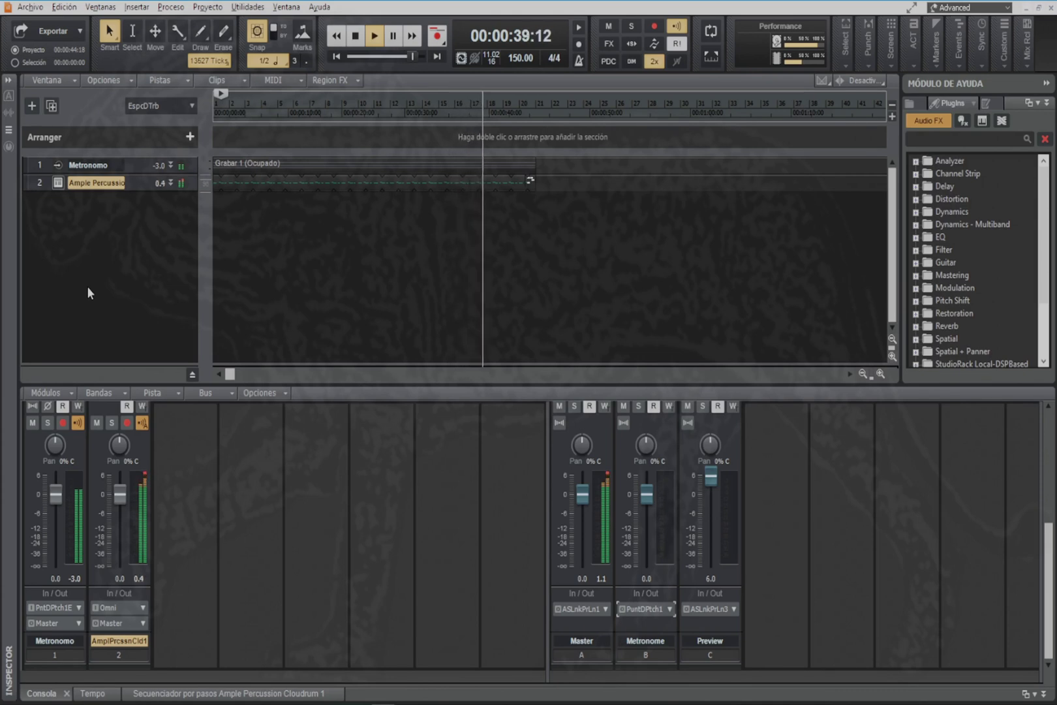
{"action": "left_click", "coordinate": [356, 37]}
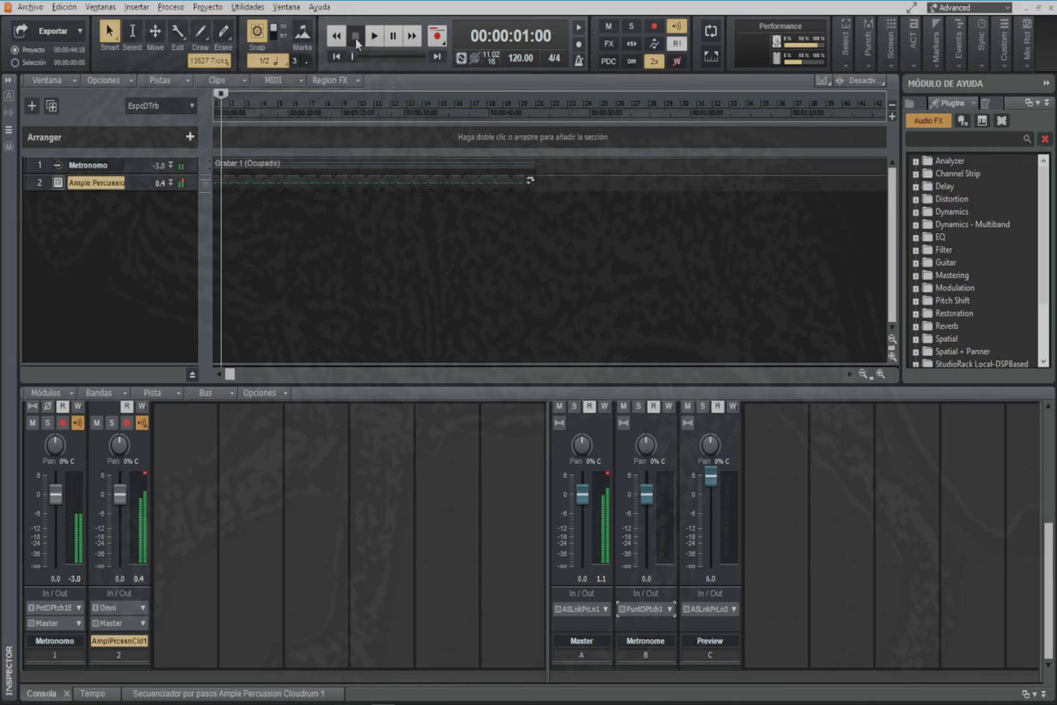